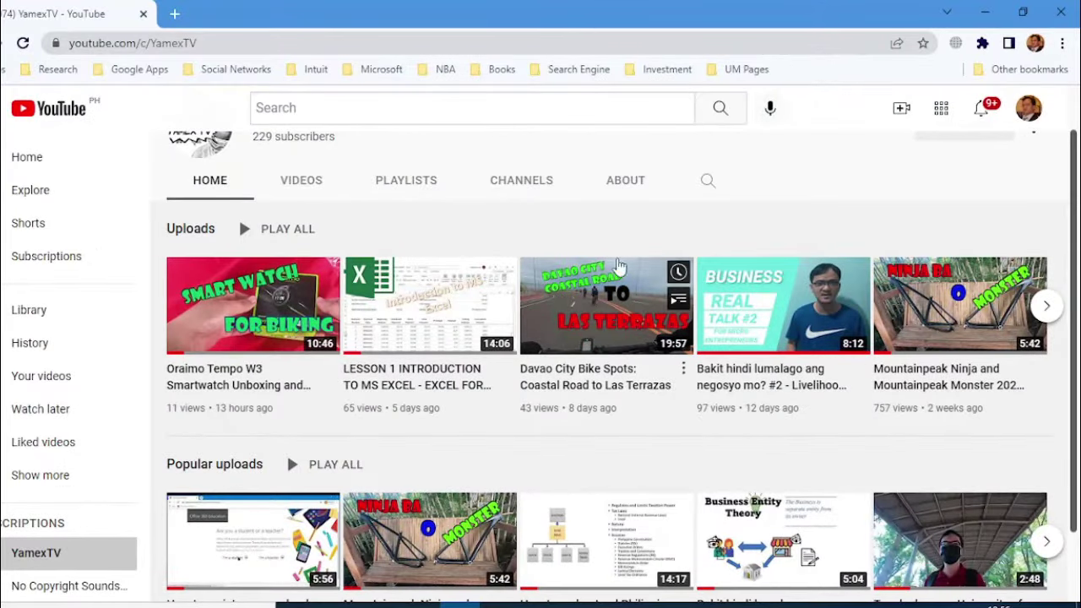
Launch Excel from the desktop icon and open a blank workbook, Book1.
scroll(818, 223, "up", 1)
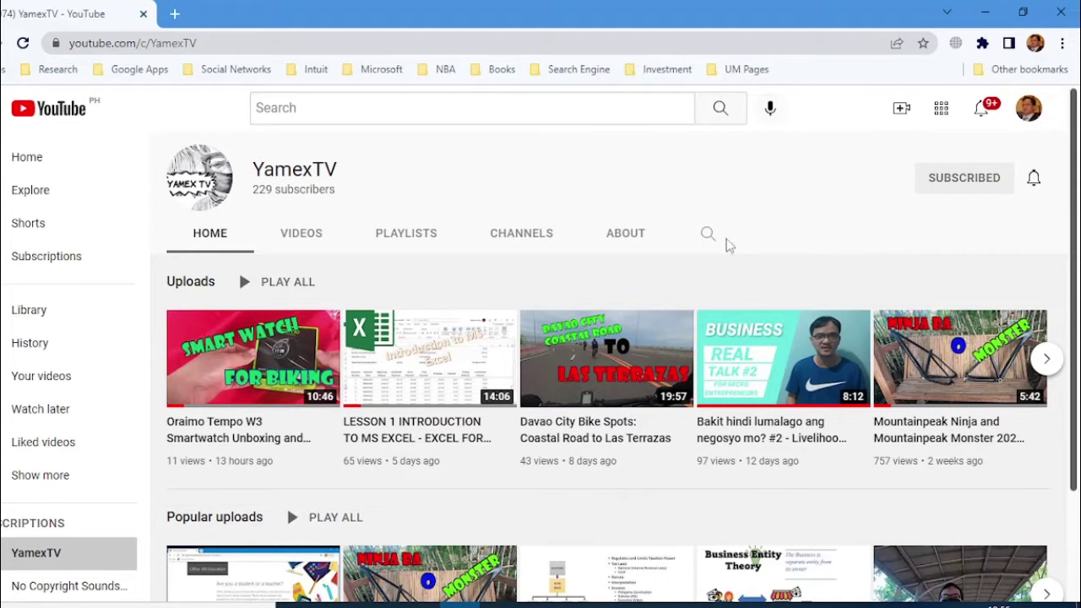
scroll(549, 433, "down", 1)
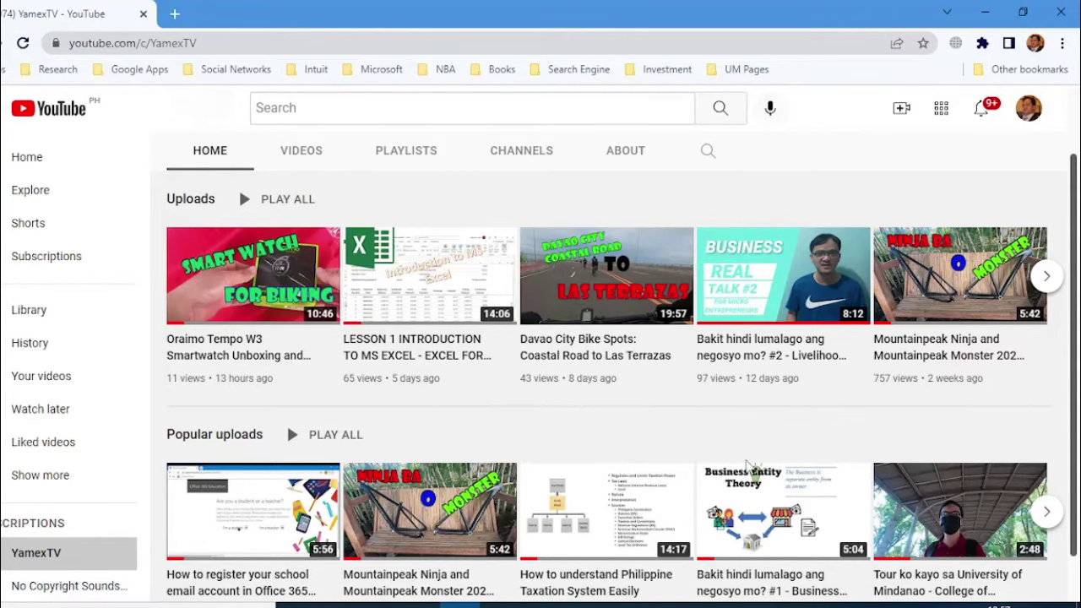
scroll(579, 448, "down", 1)
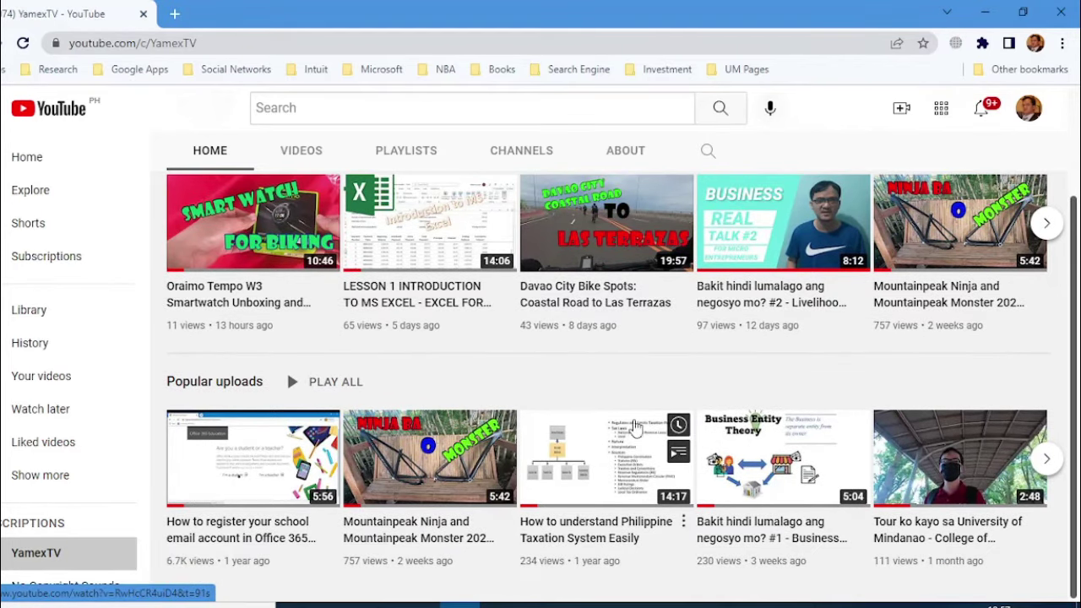
scroll(633, 430, "up", 2)
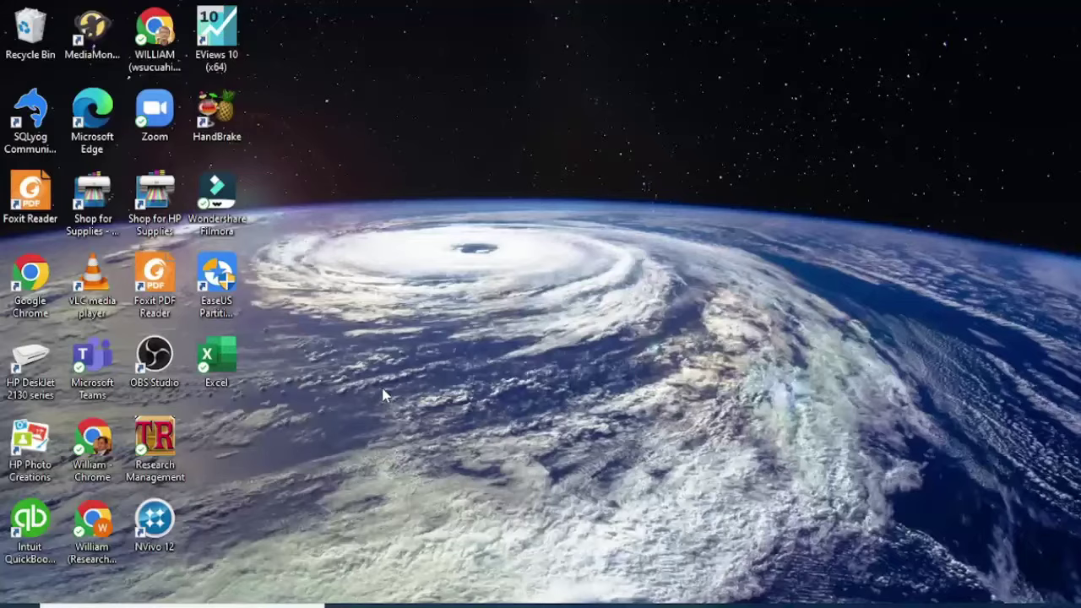
double_click(224, 362)
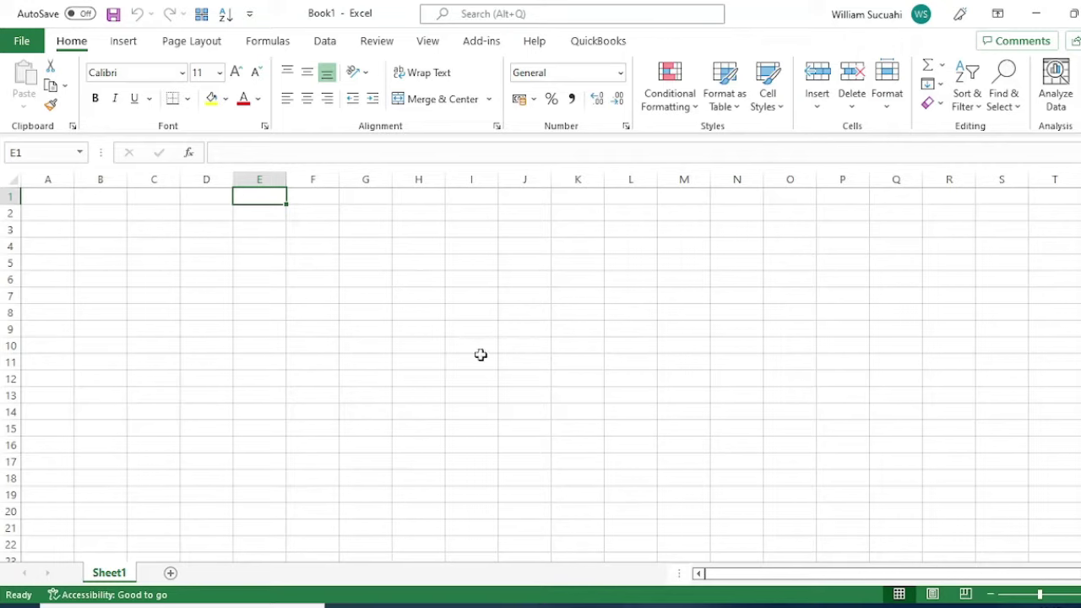
left_click(476, 199)
left_click(24, 41)
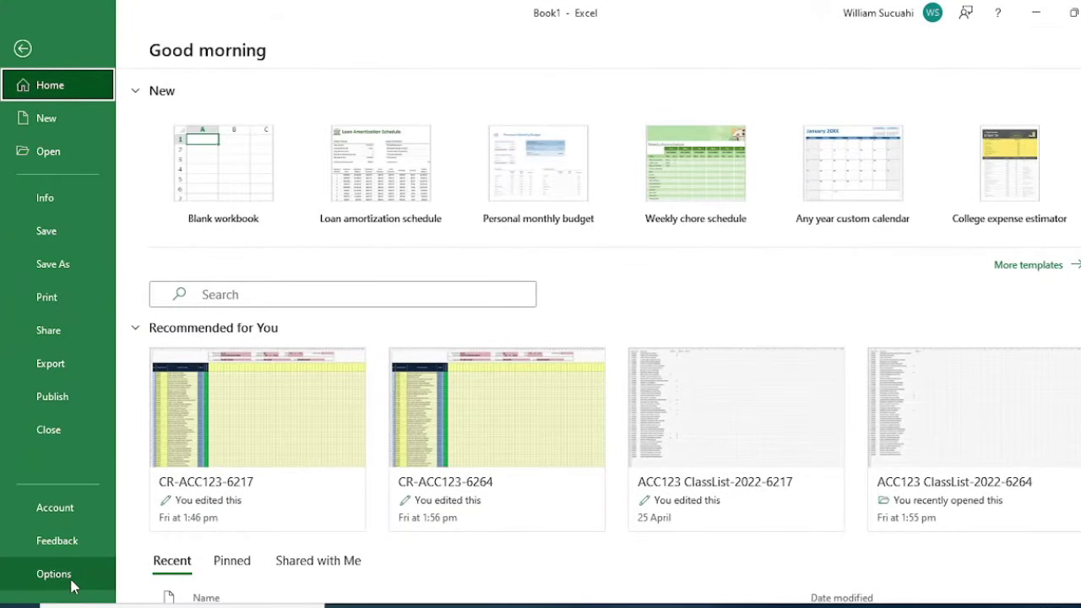
key("Escape")
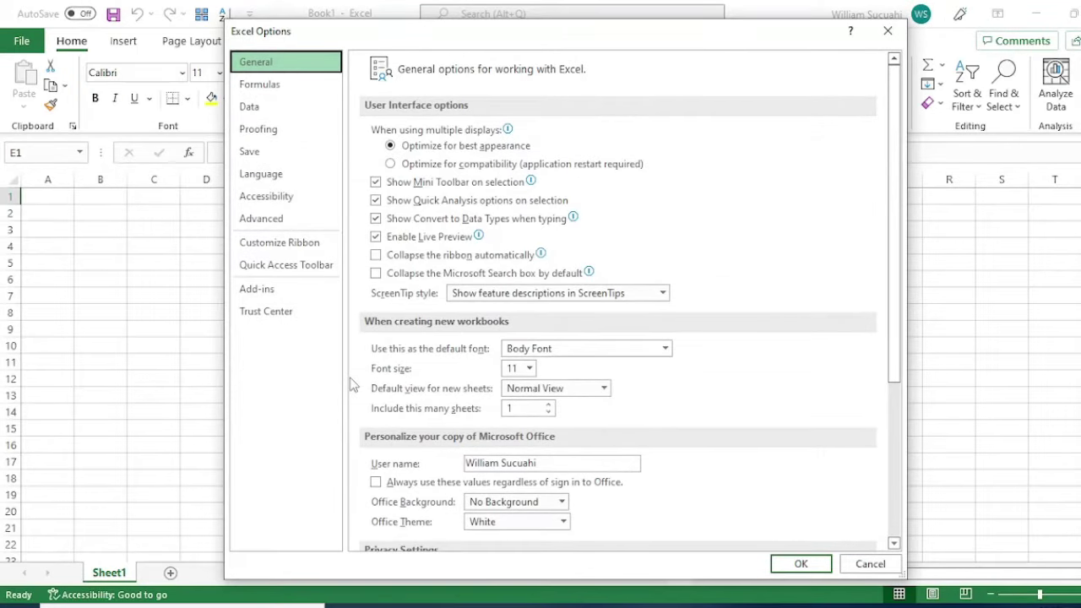
left_click_drag(704, 44, 707, 26)
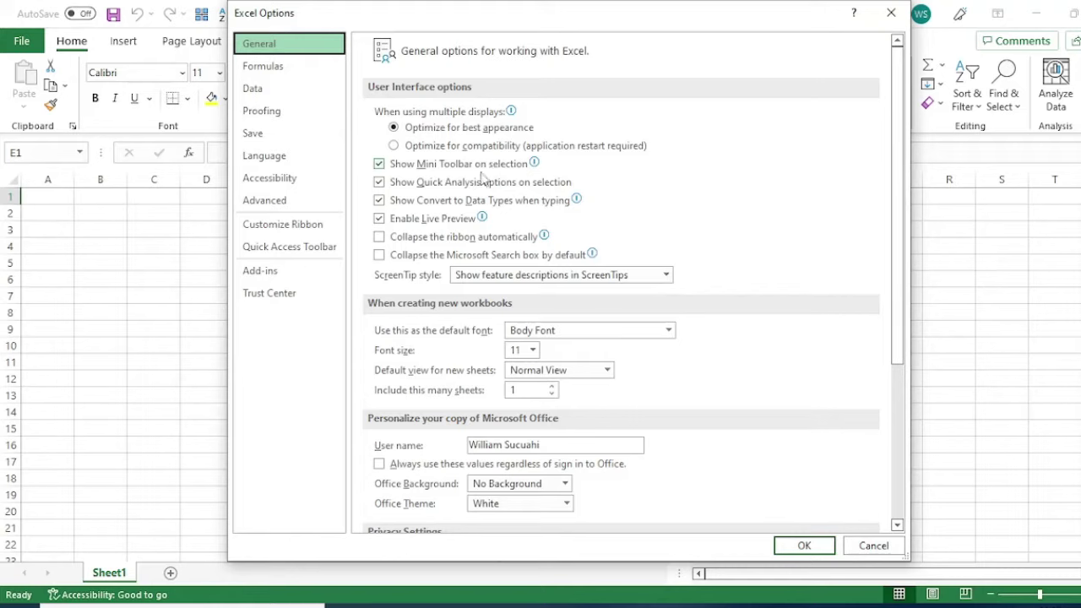
mouse_move(484, 172)
left_click_drag(789, 22, 716, 22)
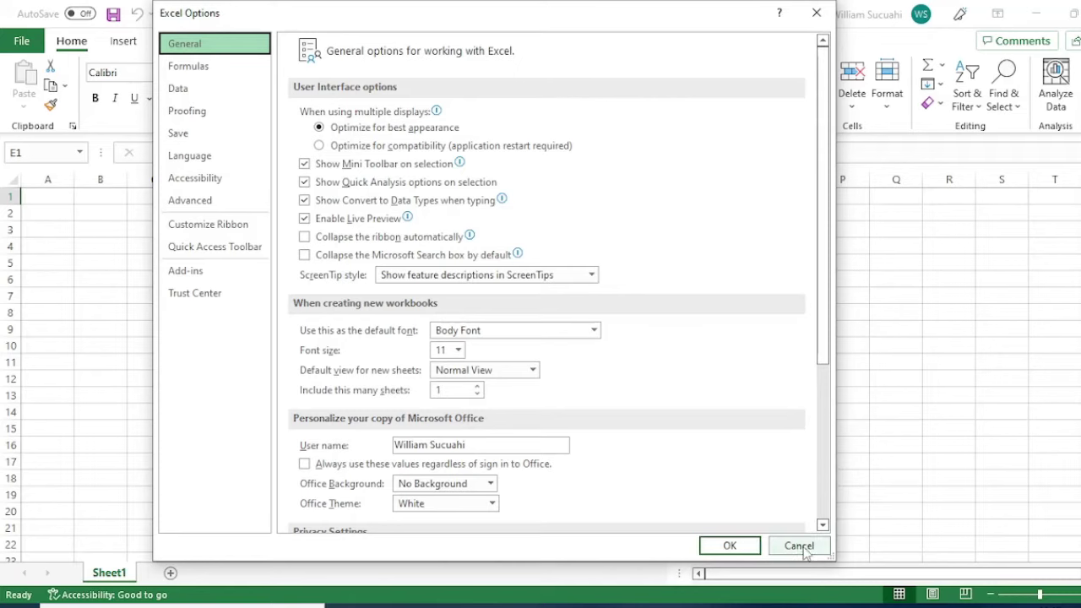
left_click(748, 547)
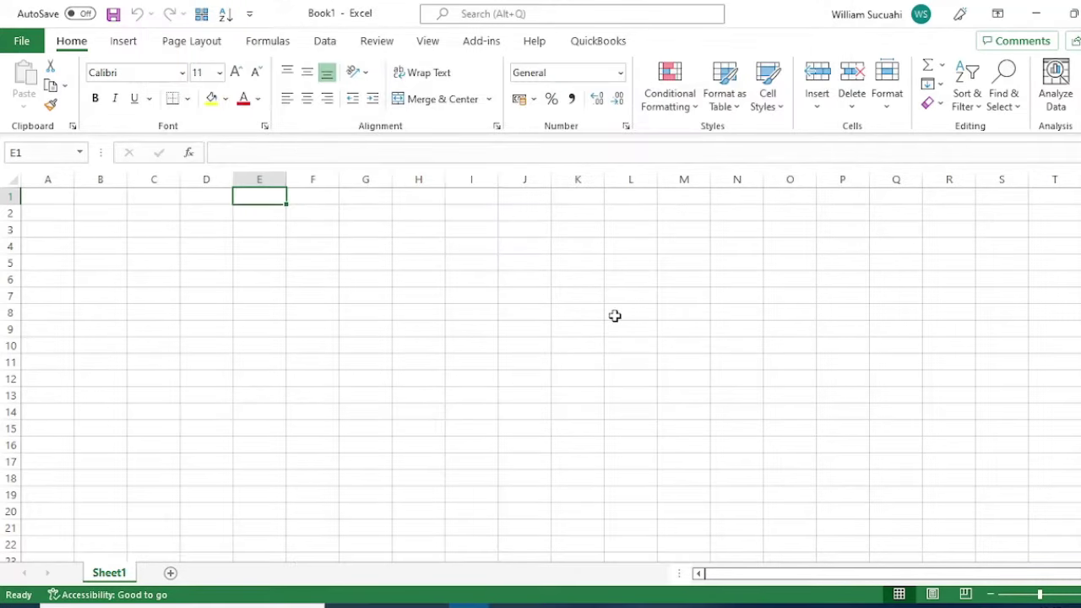
left_click(314, 246)
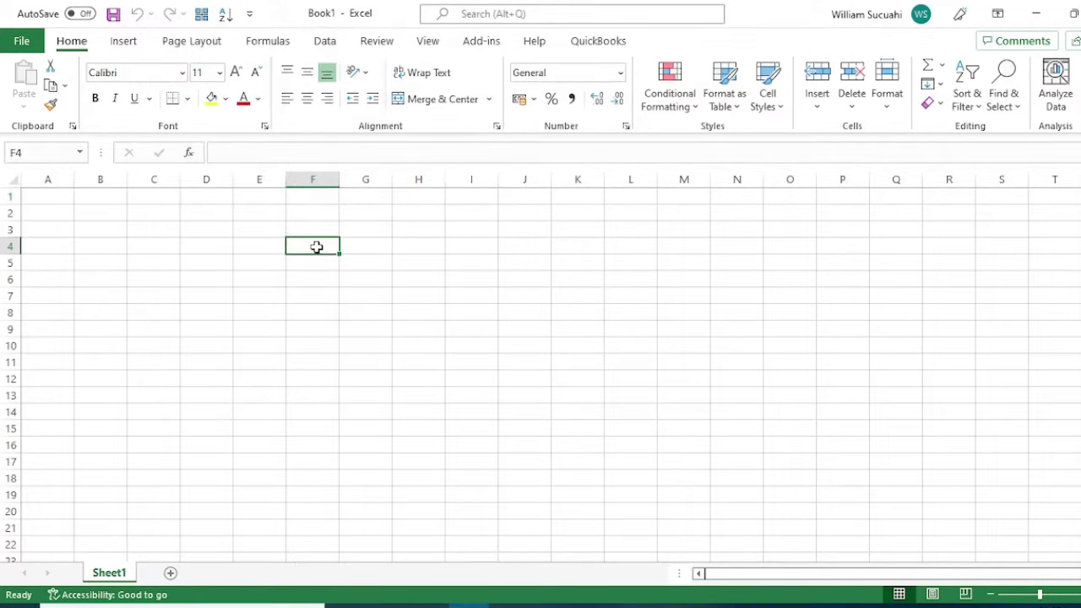
right_click(318, 253)
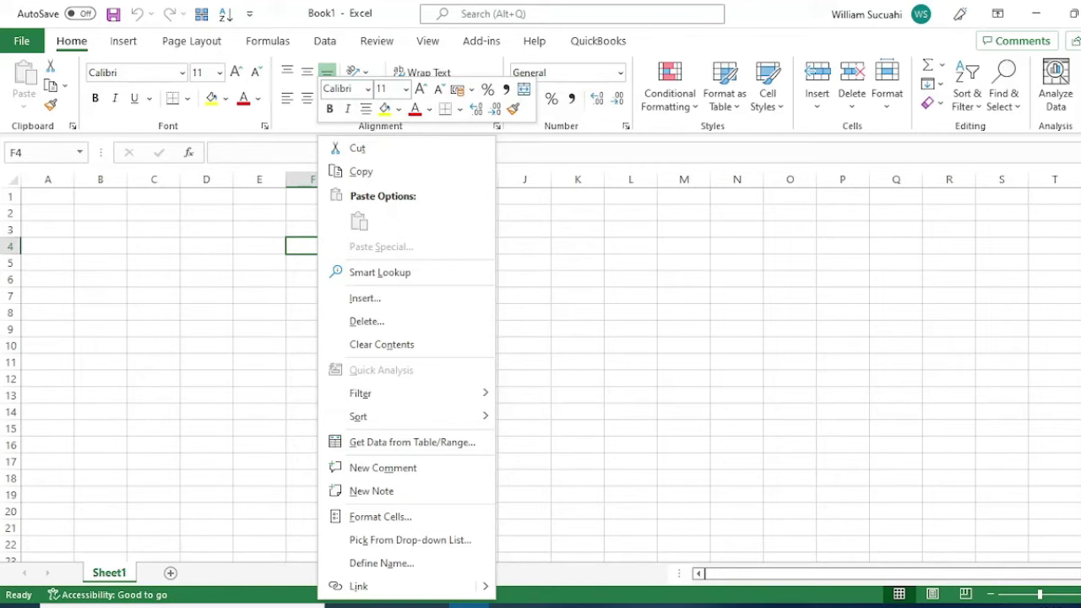
left_click(17, 606)
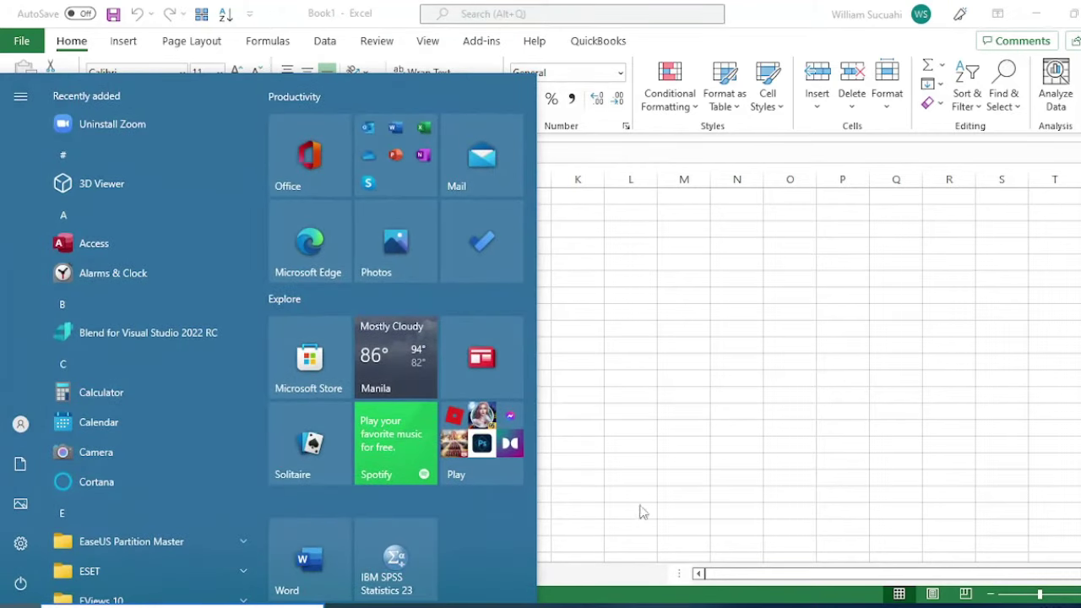
left_click(639, 504)
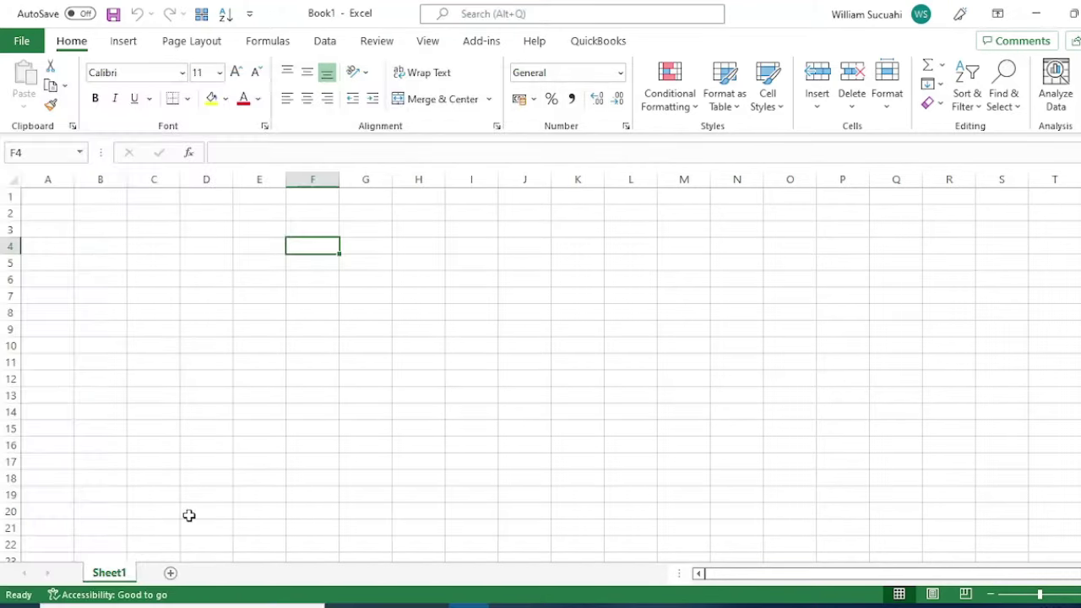
Open Excel Options on General and scroll to 'When creating new workbooks'.
left_click(24, 46)
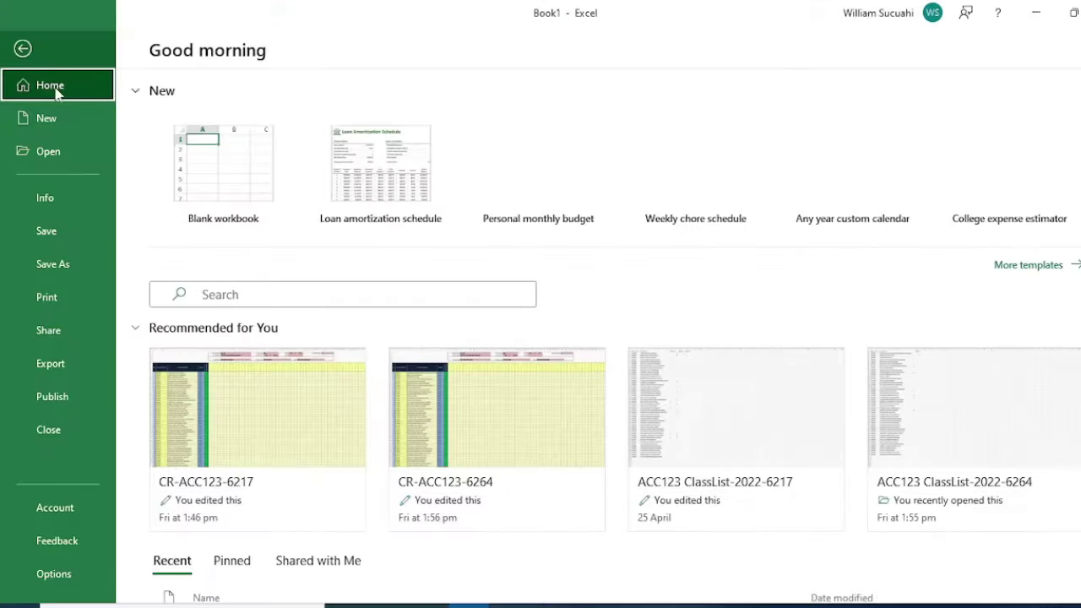
left_click(52, 574)
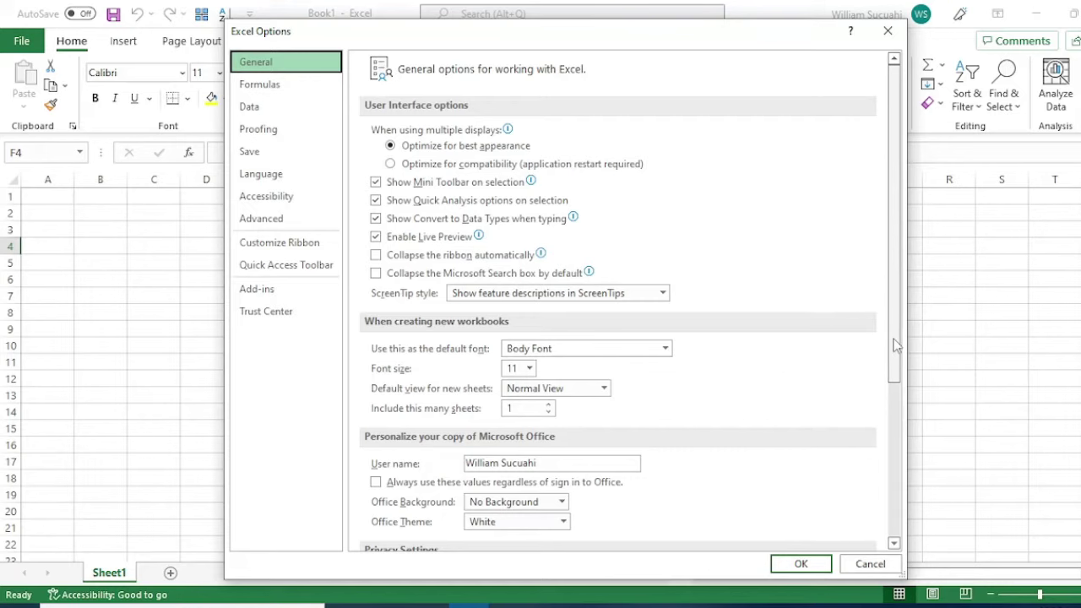
left_click_drag(895, 345, 884, 483)
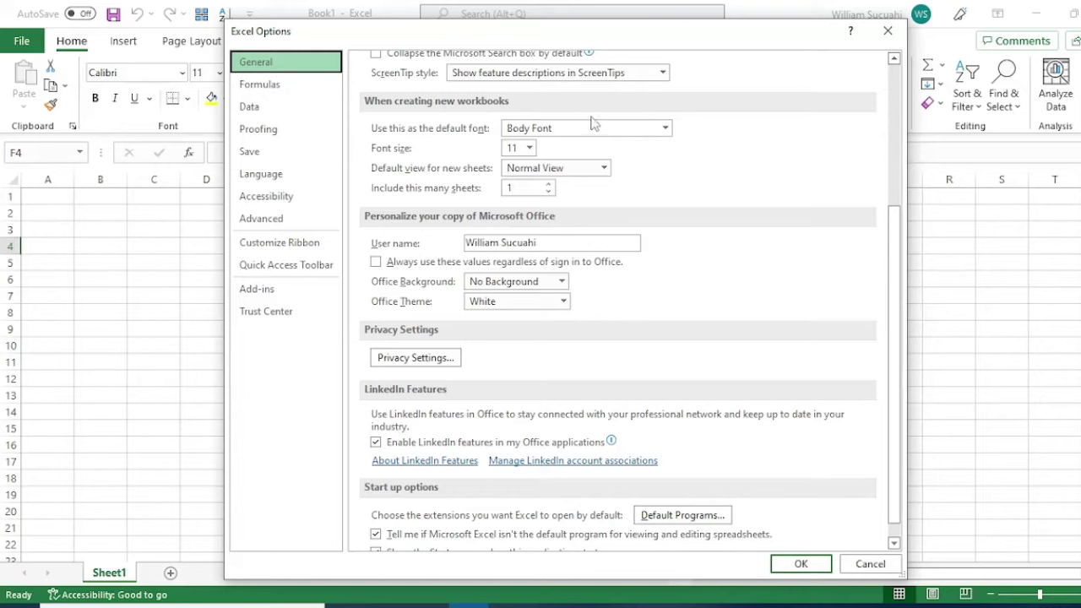
Set new-workbook defaults to Body Font, size 12, Normal View, and 2 sheets.
left_click(665, 129)
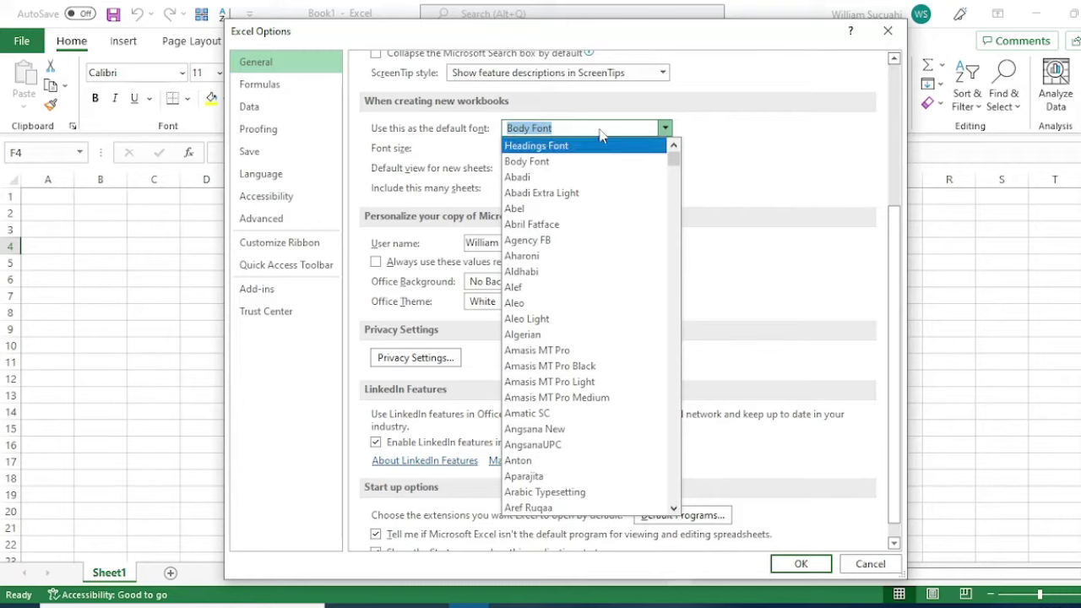
left_click(756, 149)
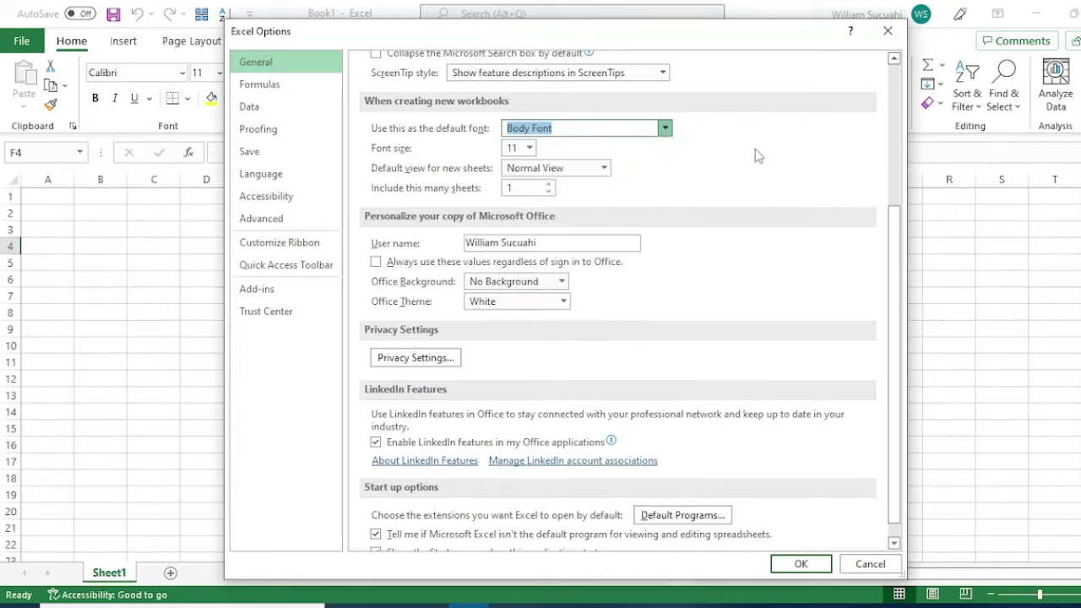
left_click(606, 131)
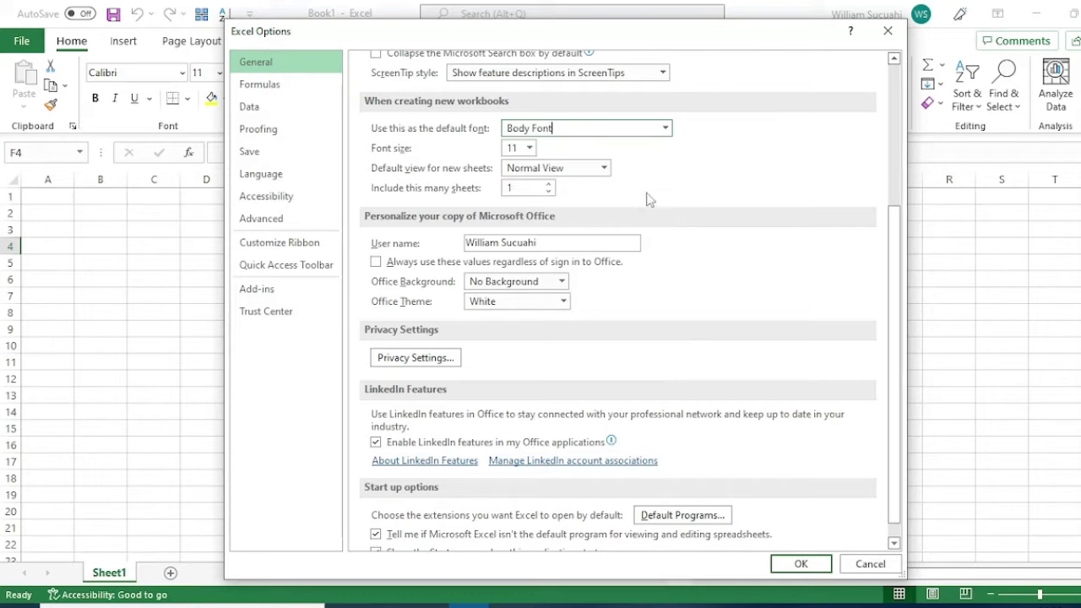
left_click(530, 148)
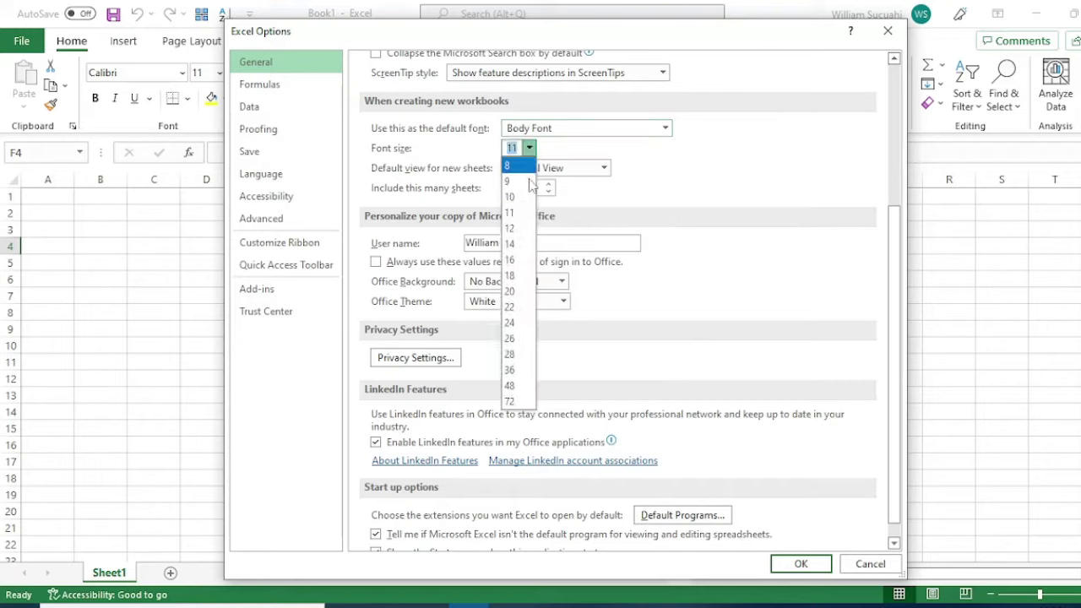
left_click(515, 228)
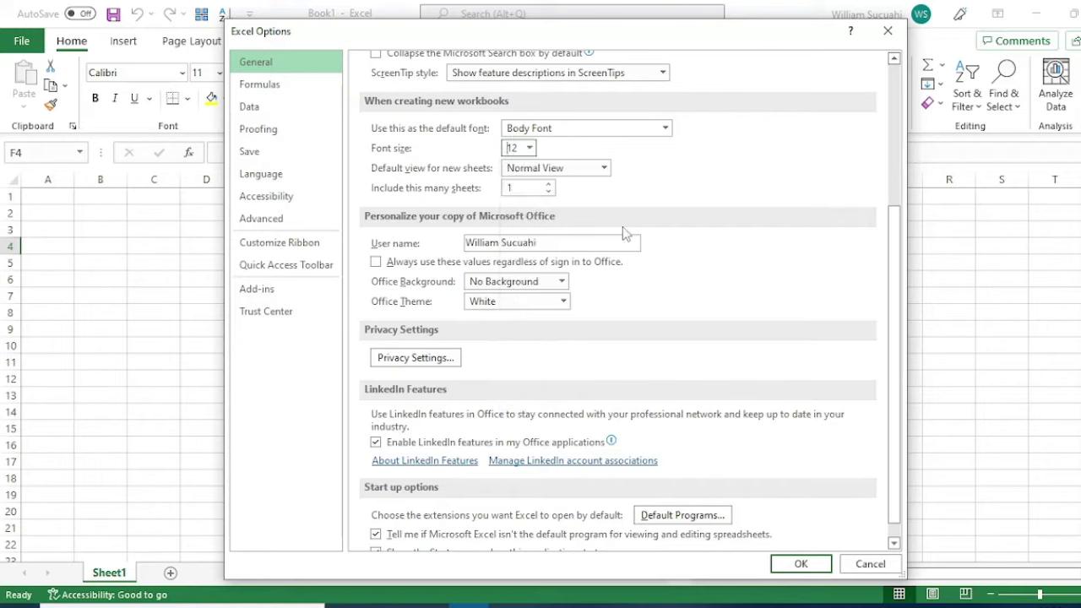
left_click(605, 170)
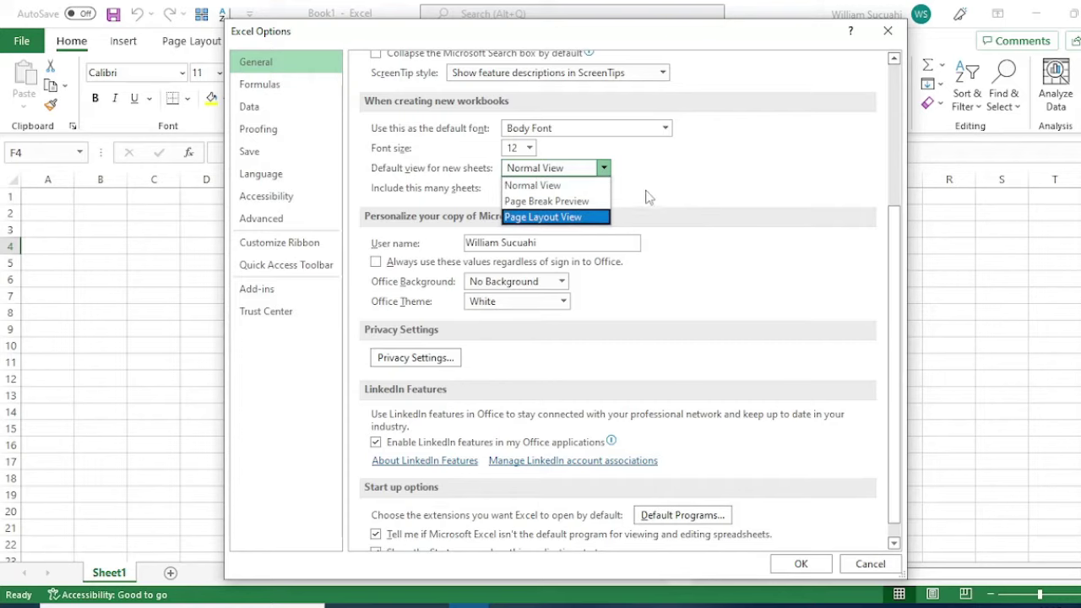
left_click(590, 187)
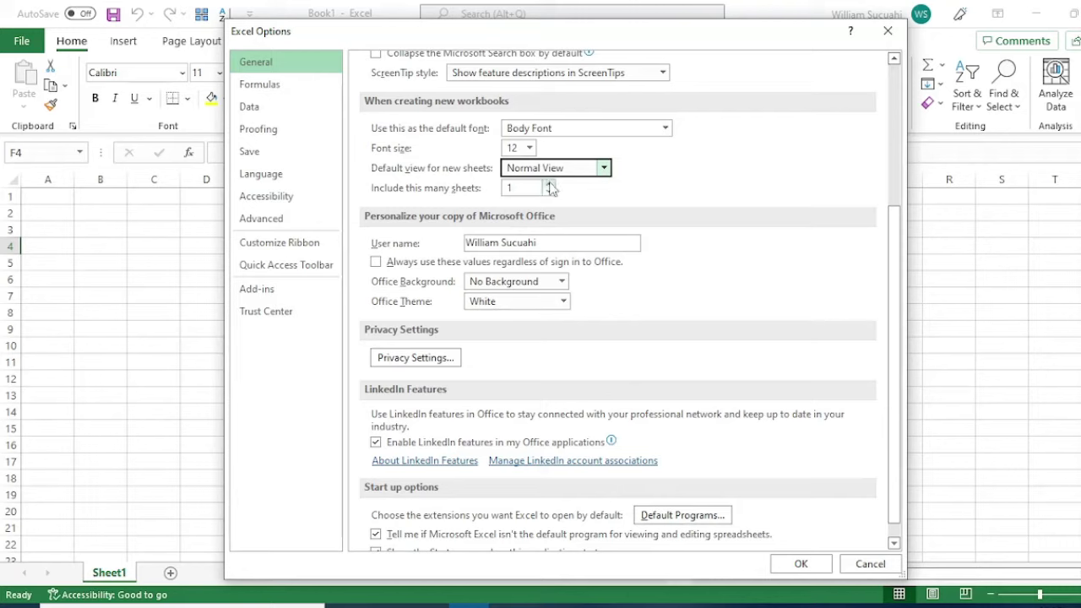
left_click(549, 183)
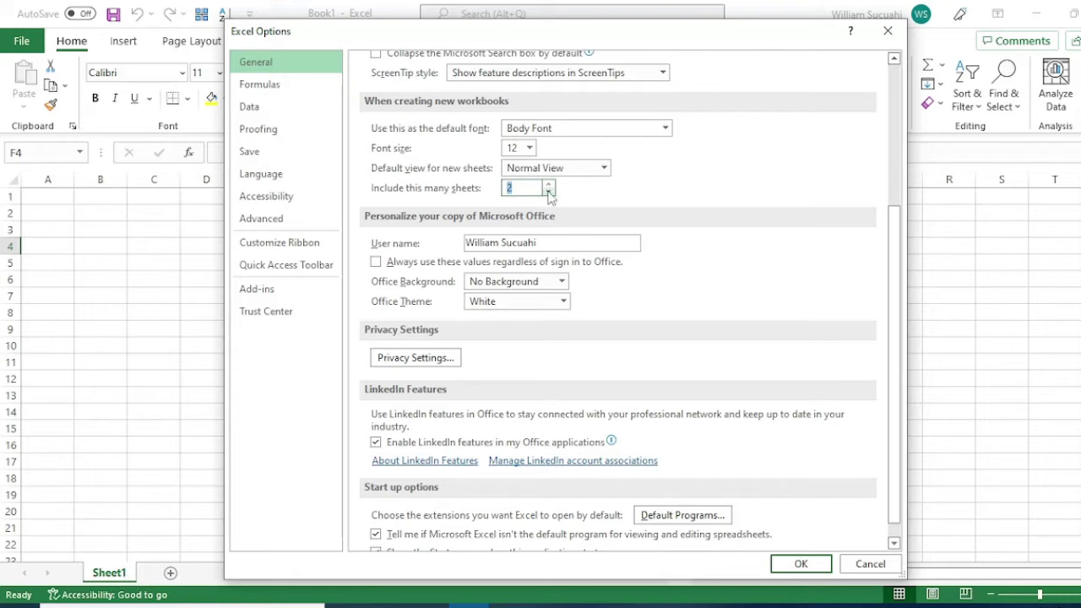
left_click(522, 188)
Choose School Supplies as the Office Background.
left_click(561, 284)
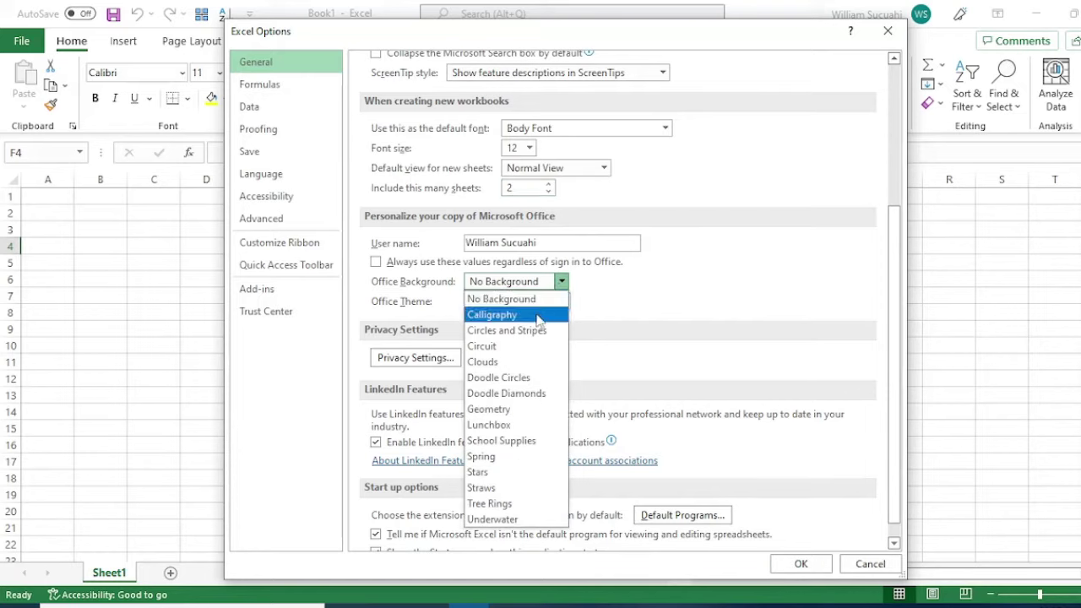
left_click(799, 85)
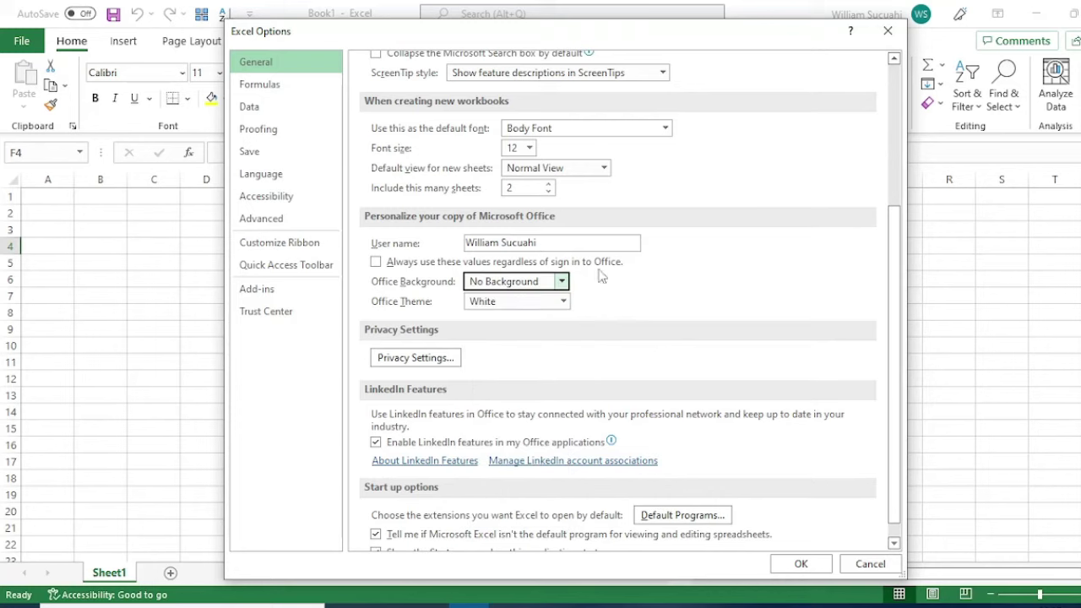
left_click(561, 286)
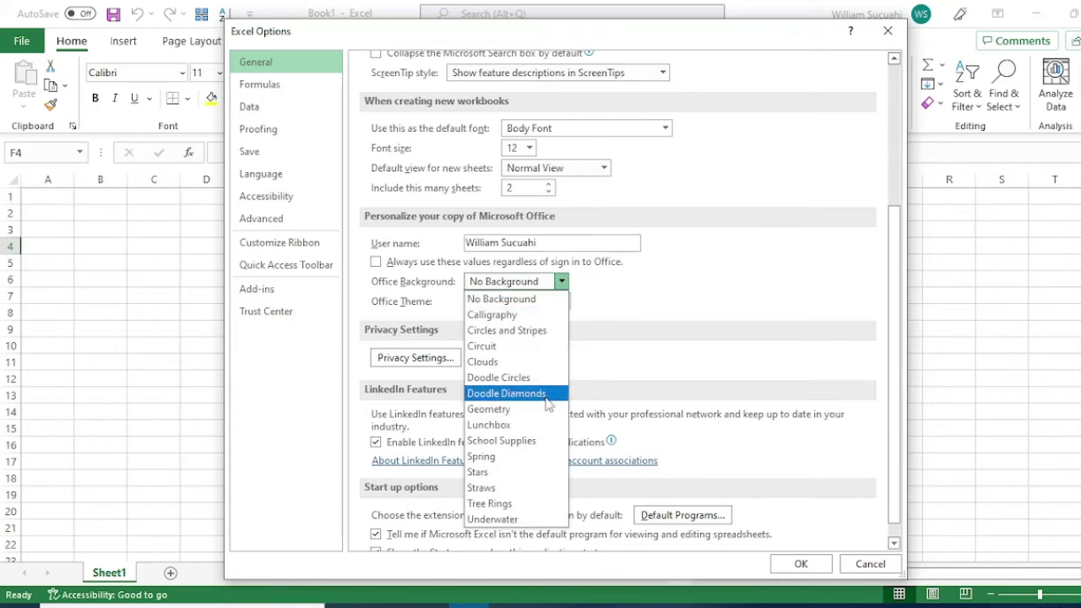
left_click(535, 444)
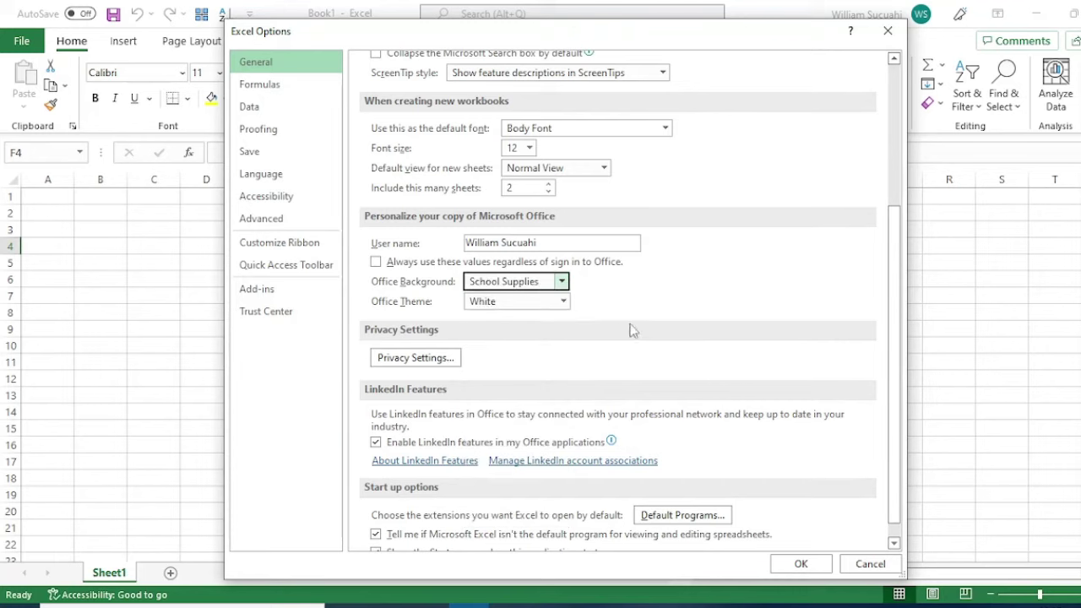
Choose the Dark Gray Office Theme and apply the options with OK.
left_click(563, 302)
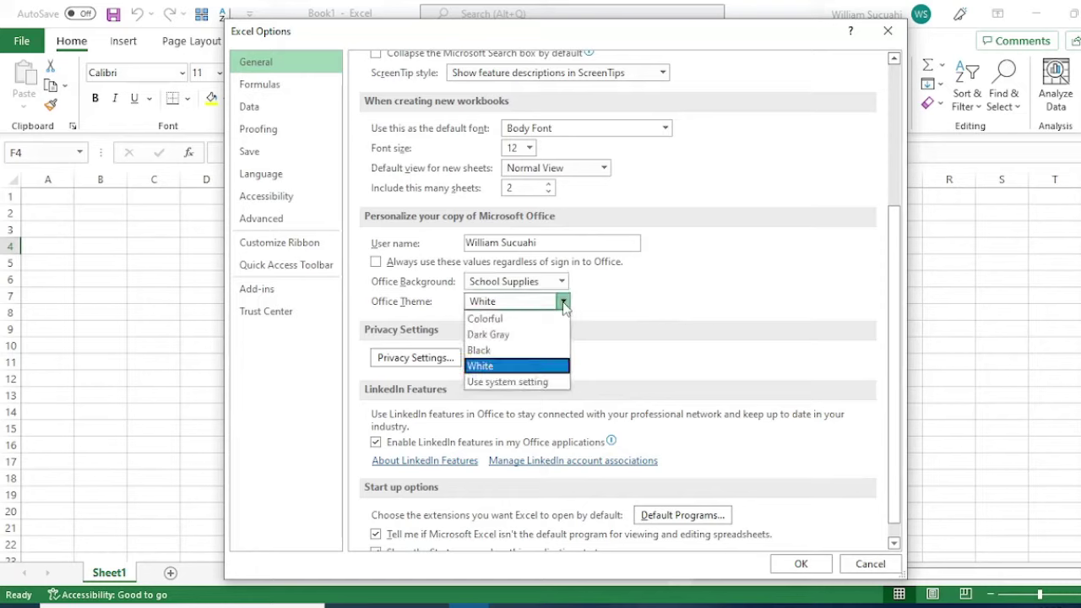
left_click(524, 336)
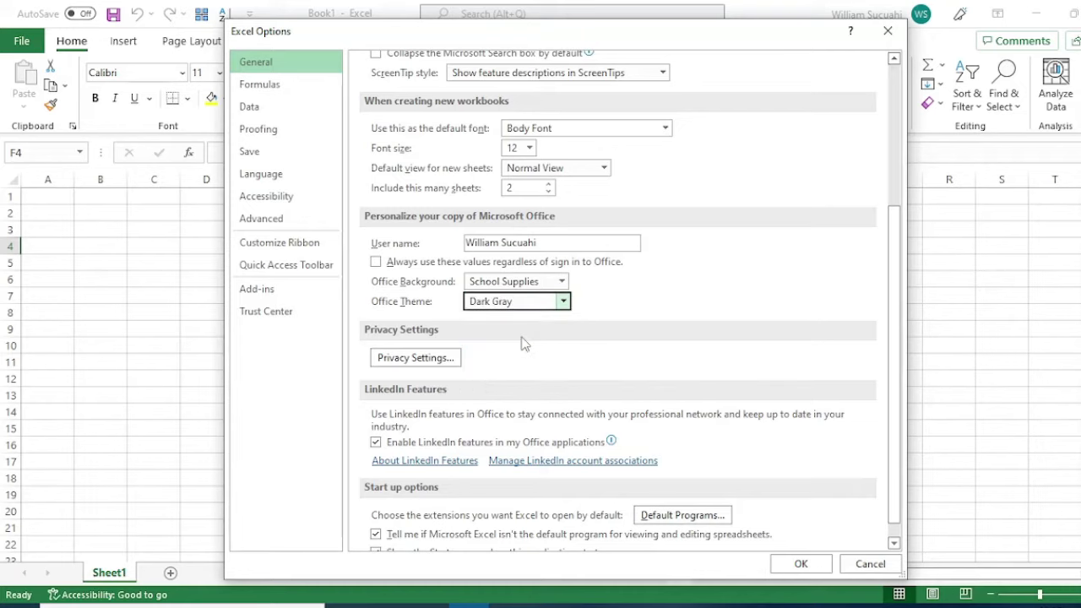
scroll(644, 431, "down", 1)
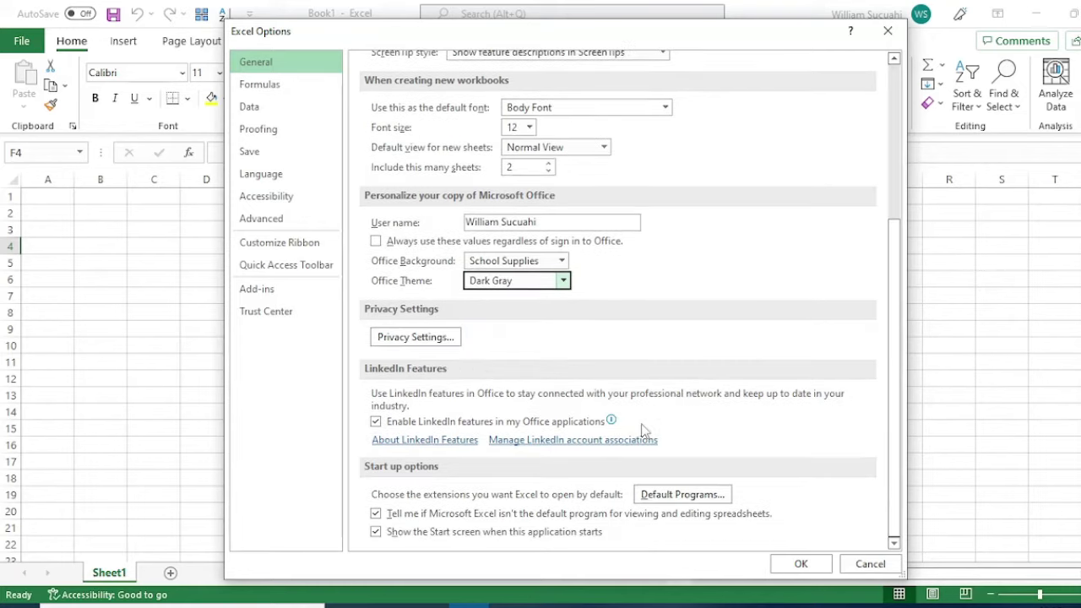
scroll(644, 431, "up", 2)
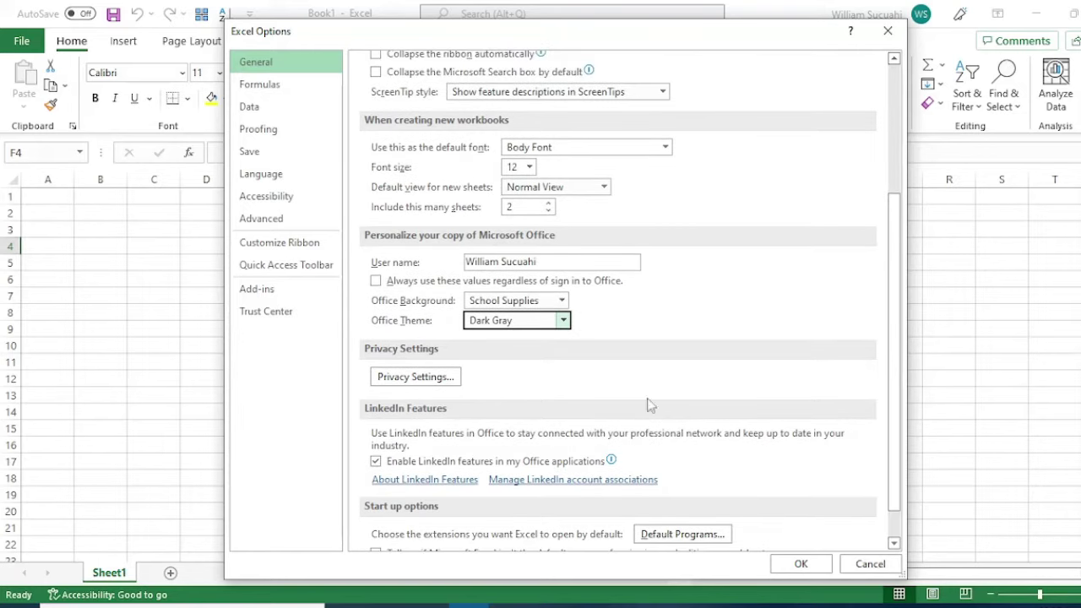
scroll(708, 414, "down", 2)
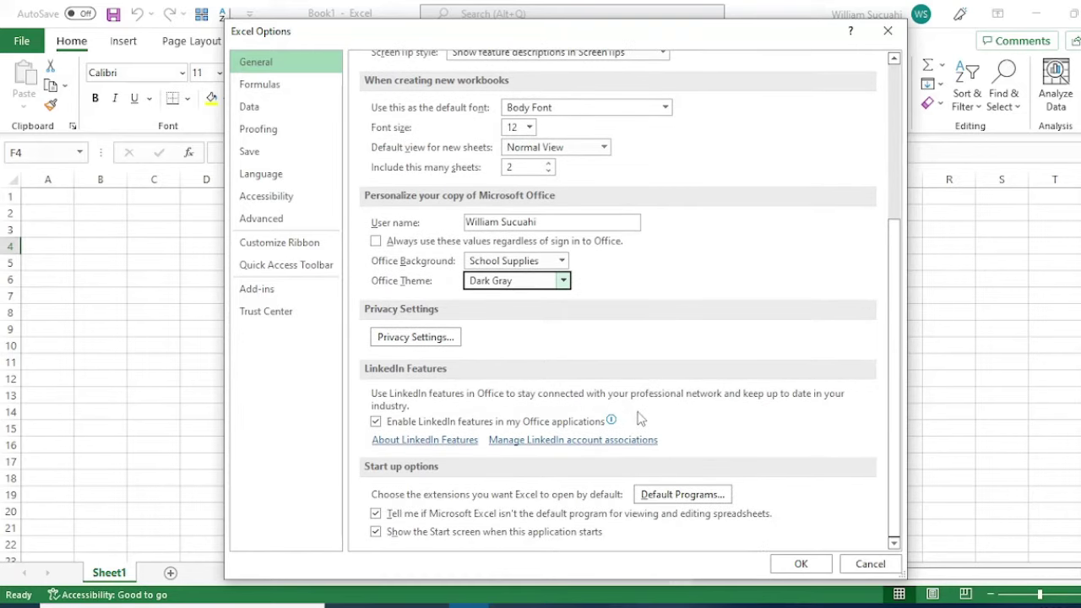
scroll(640, 418, "up", 2)
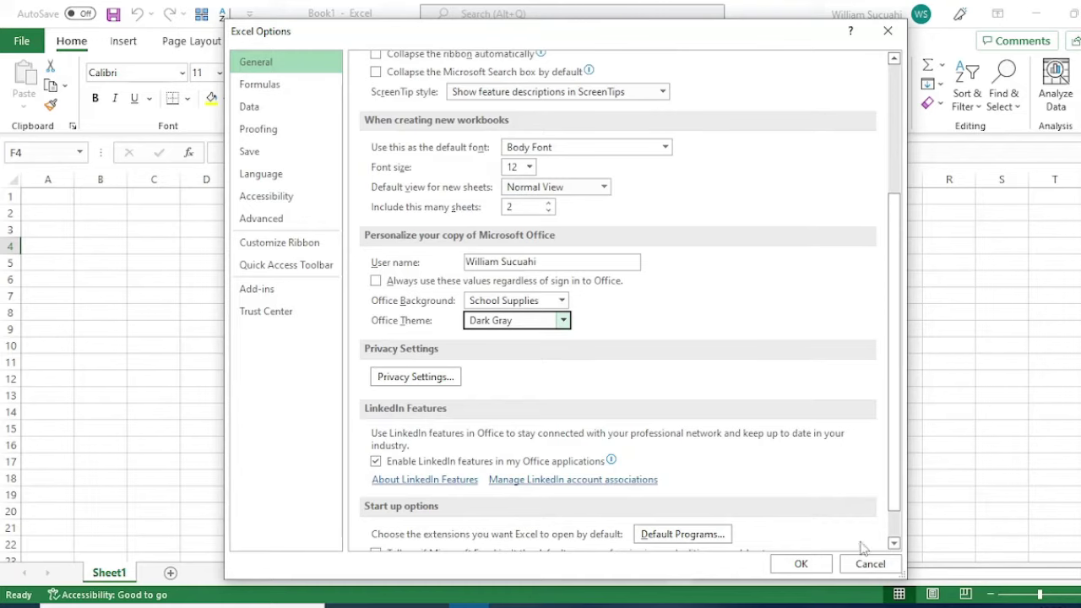
left_click(813, 565)
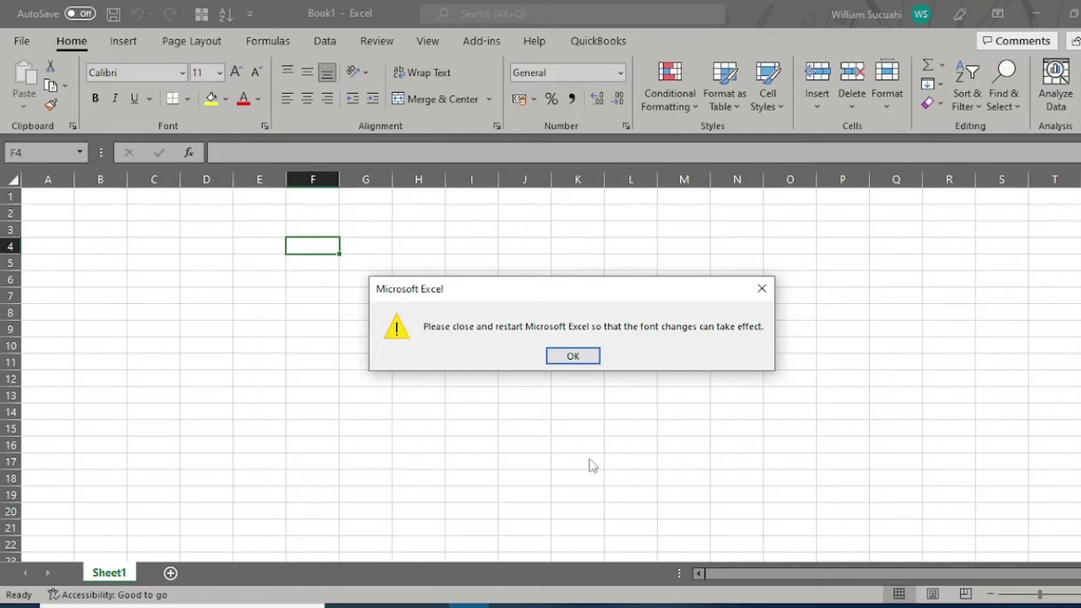
Dismiss the restart warning and clear the test entry in cell F4.
left_click(576, 356)
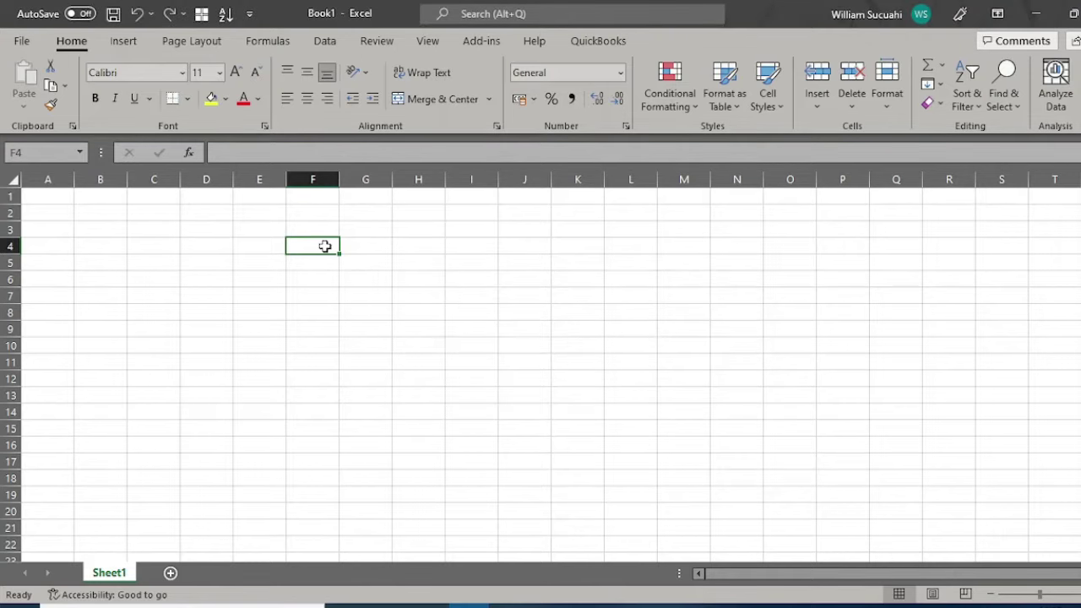
type("aa")
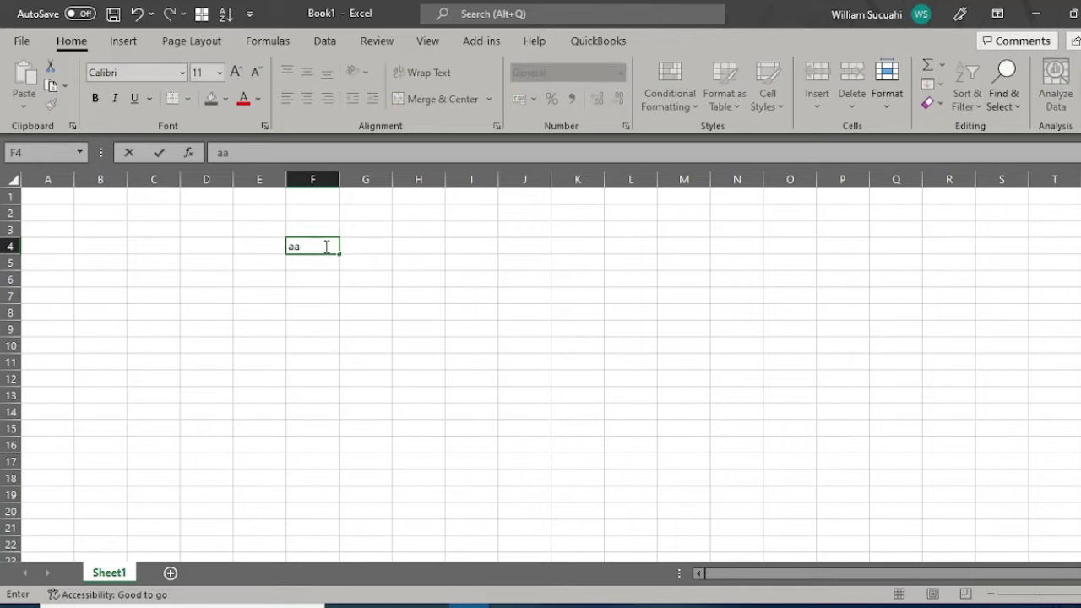
key("BackSpace")
key("BackSpace")
key("BackSpace")
key("BackSpace")
Close Excel without saving Book1 and relaunch it from the desktop.
key("alt+F4")
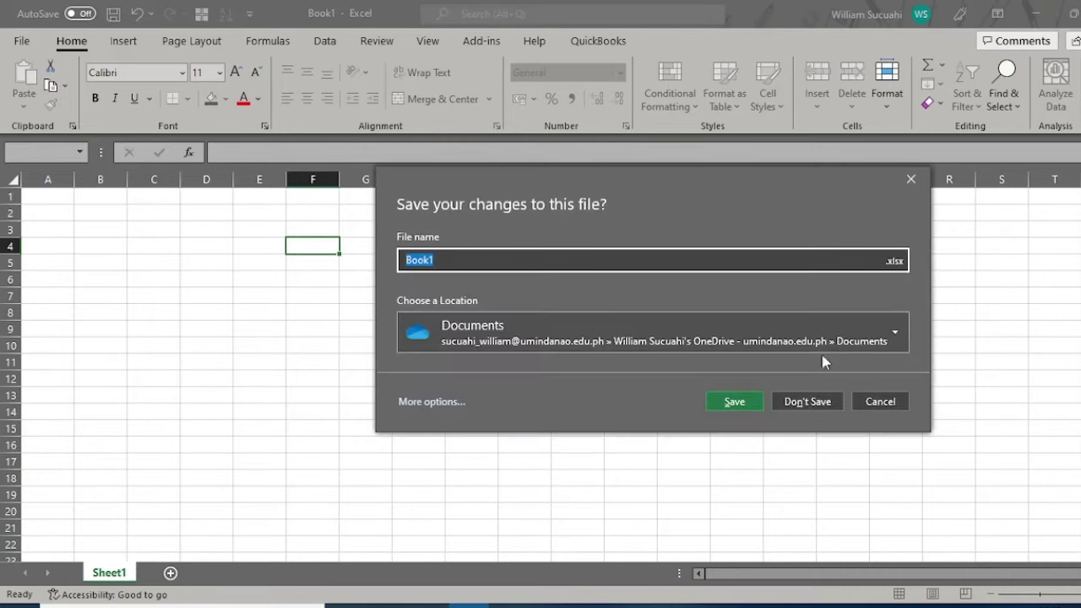
left_click(807, 402)
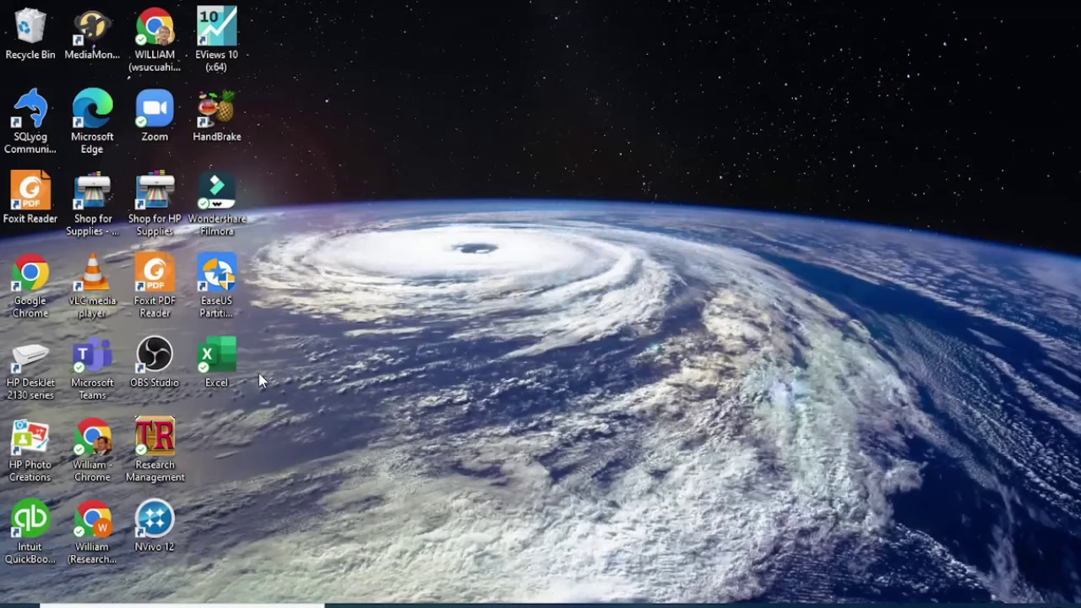
double_click(221, 361)
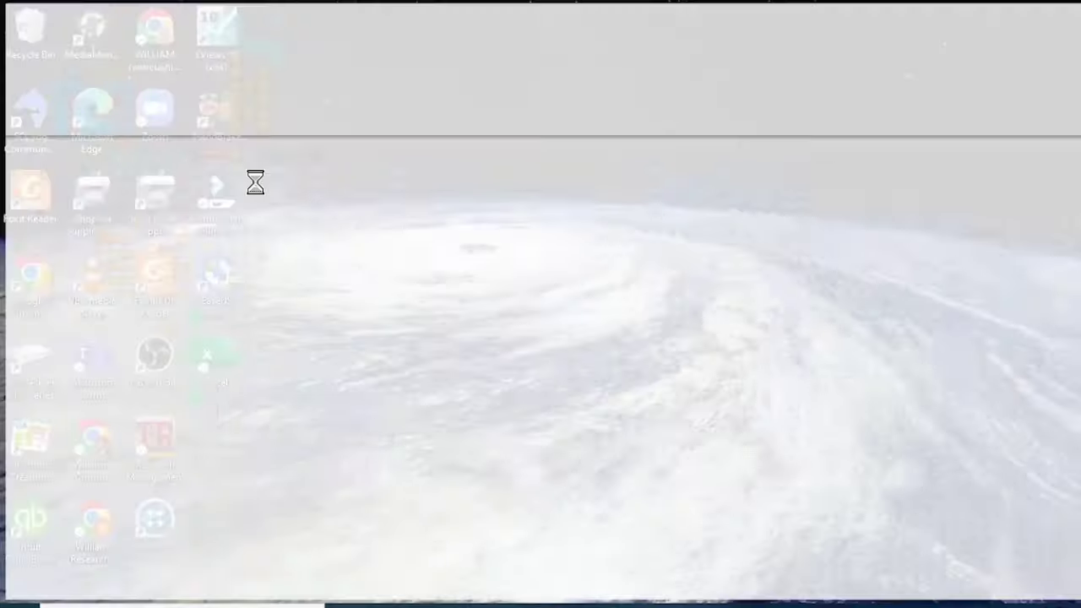
Enter test text 'aaaa' in cell F5 and check the font size in use.
left_click(257, 182)
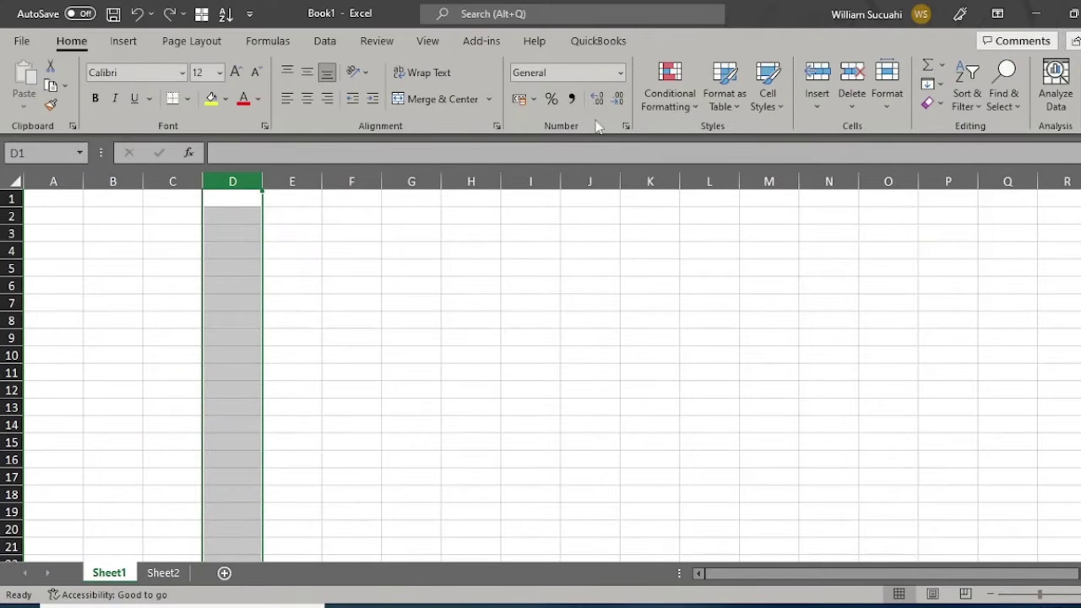
left_click(365, 271)
type("a")
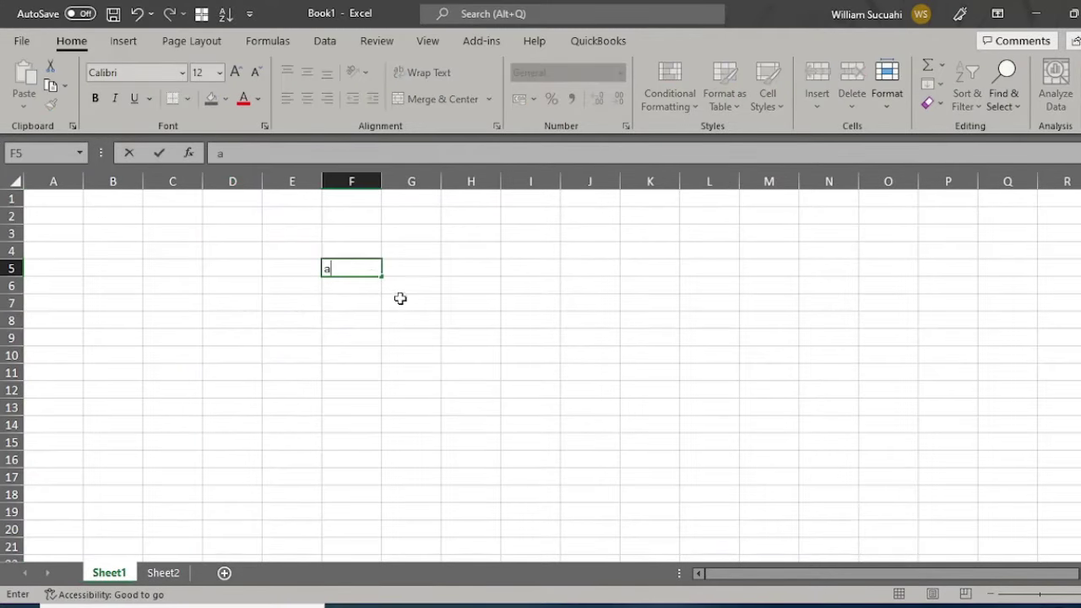
type("aaa")
left_click_drag(349, 316, 350, 285)
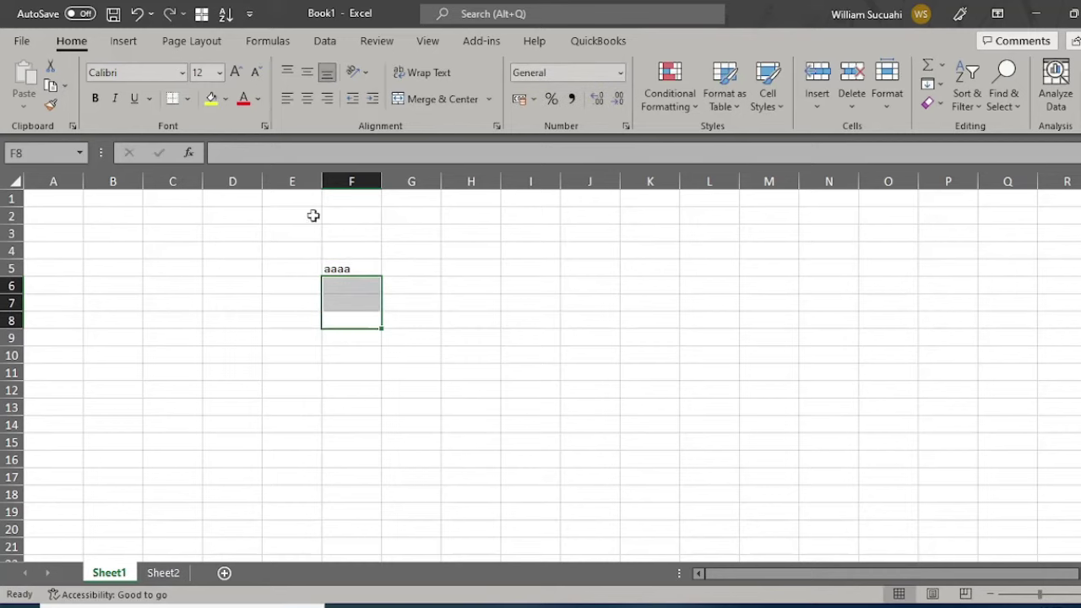
left_click(206, 72)
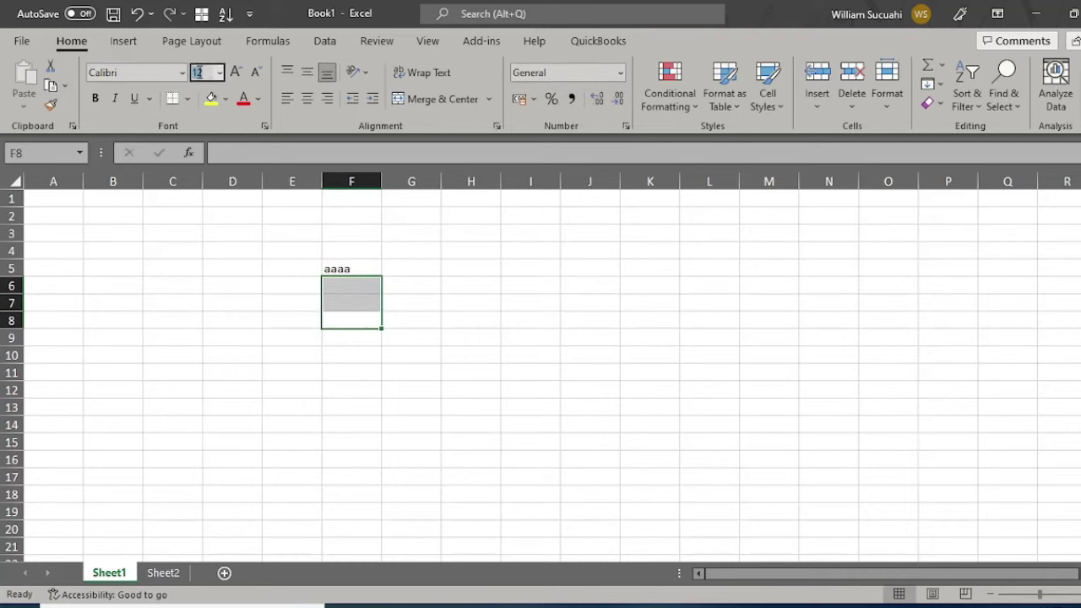
left_click(342, 269)
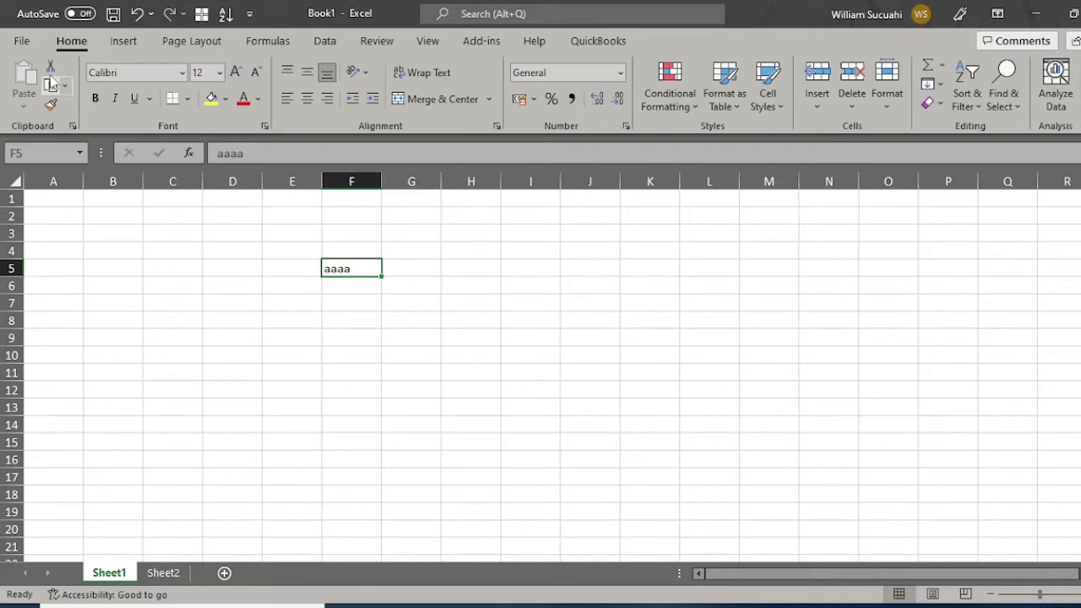
Switch the Office Theme to White in Excel Options and confirm.
left_click(22, 39)
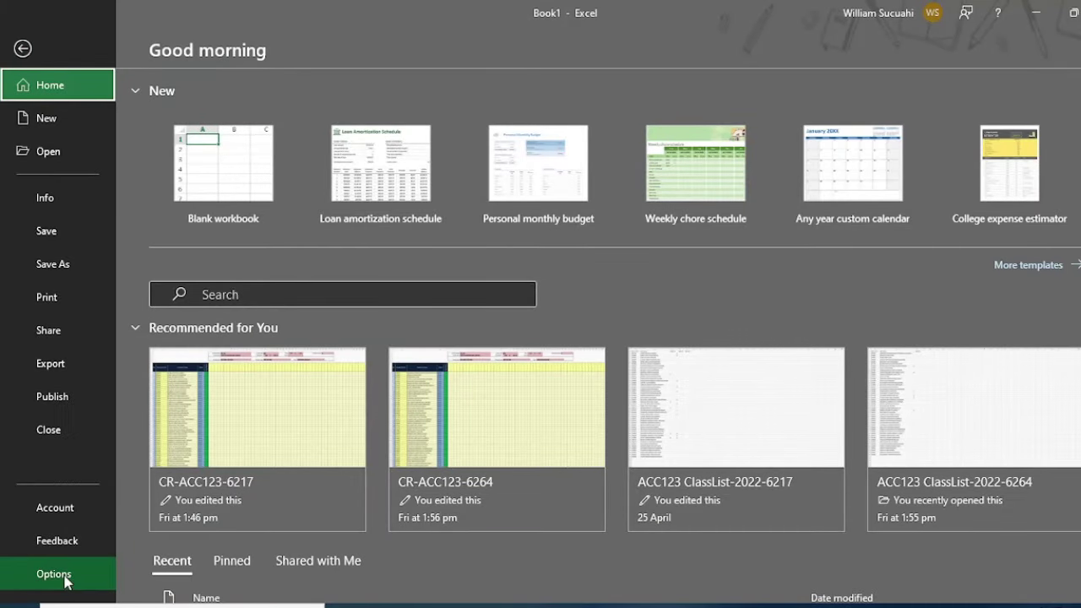
left_click(66, 577)
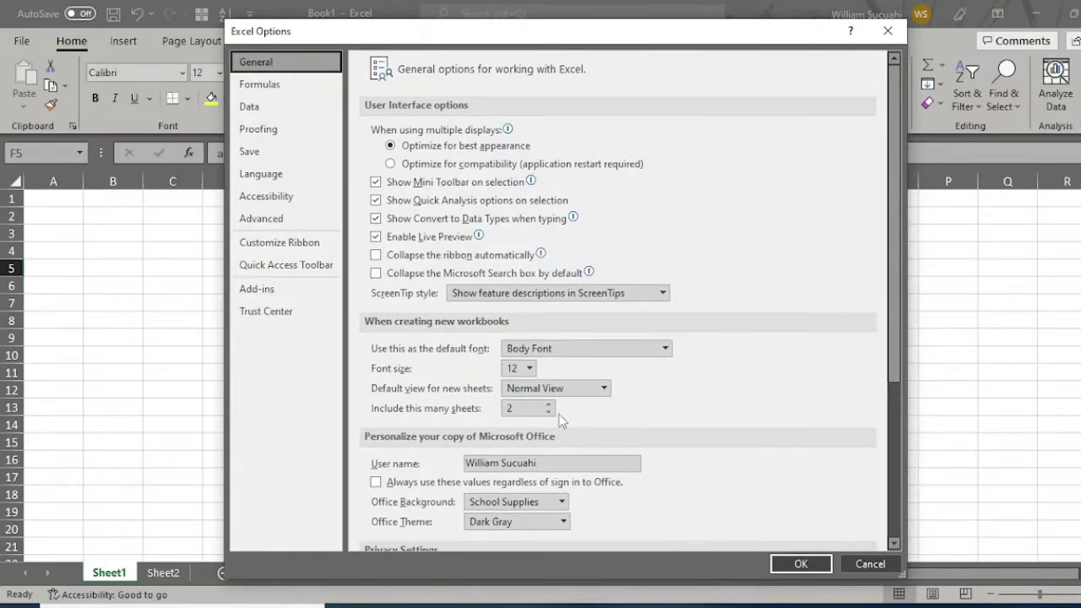
scroll(561, 422, "down", 3)
left_click(563, 442)
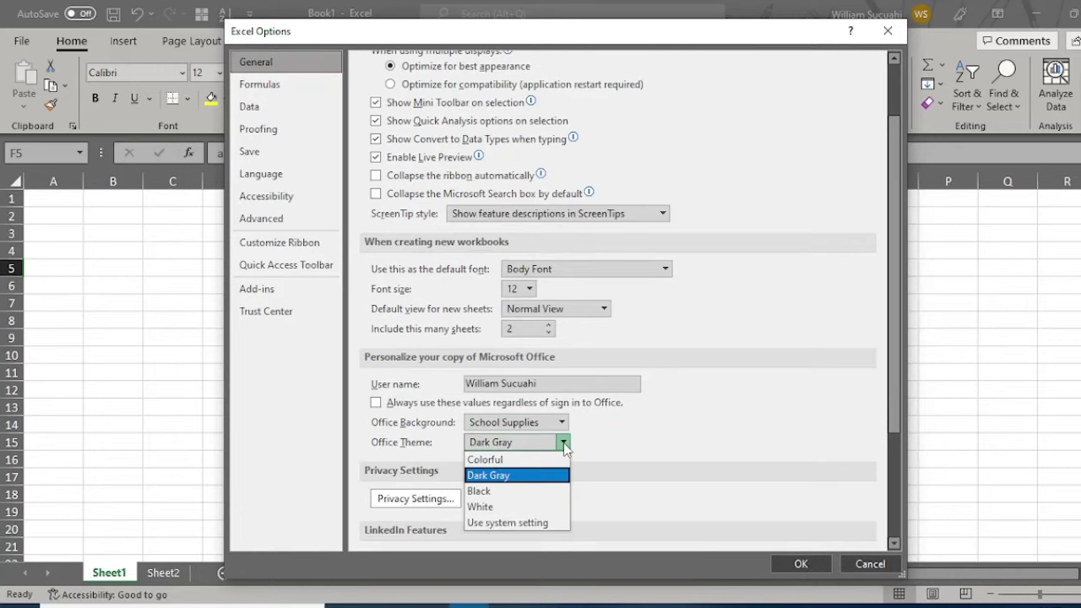
left_click(538, 507)
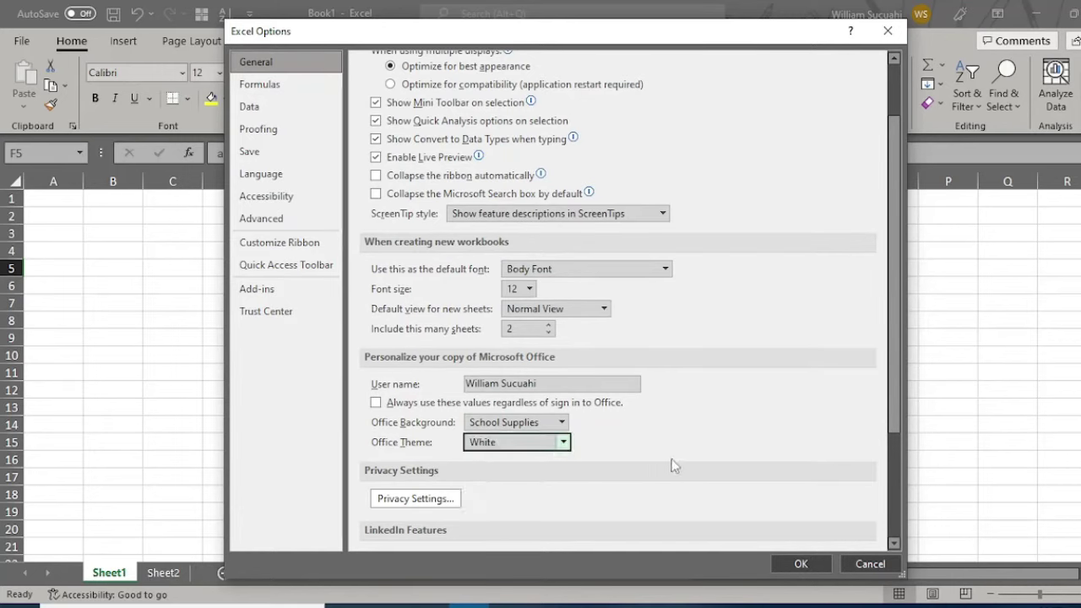
scroll(752, 465, "down", 3)
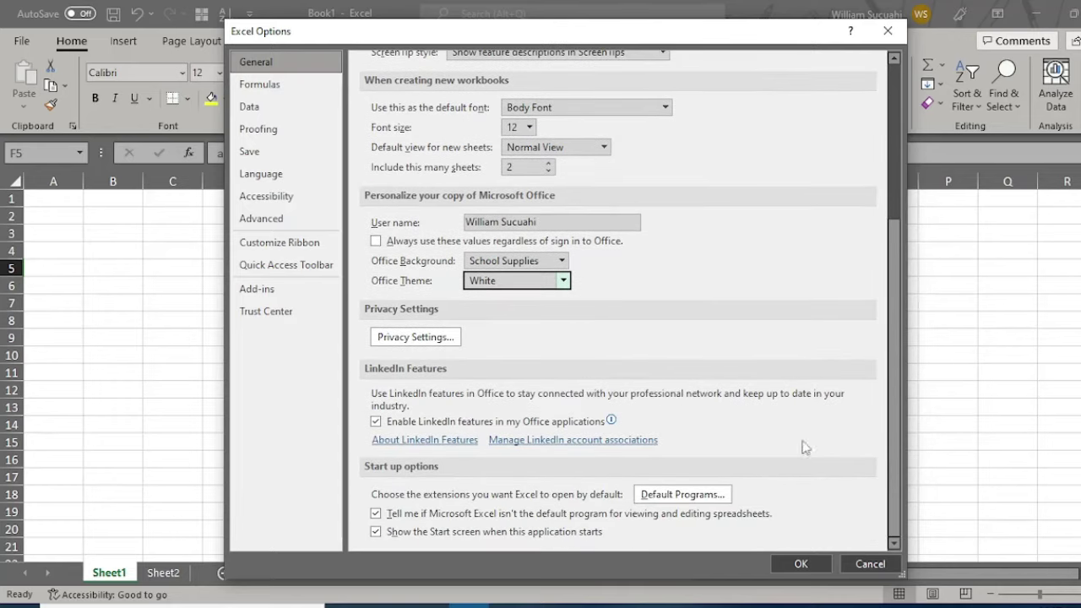
left_click(801, 565)
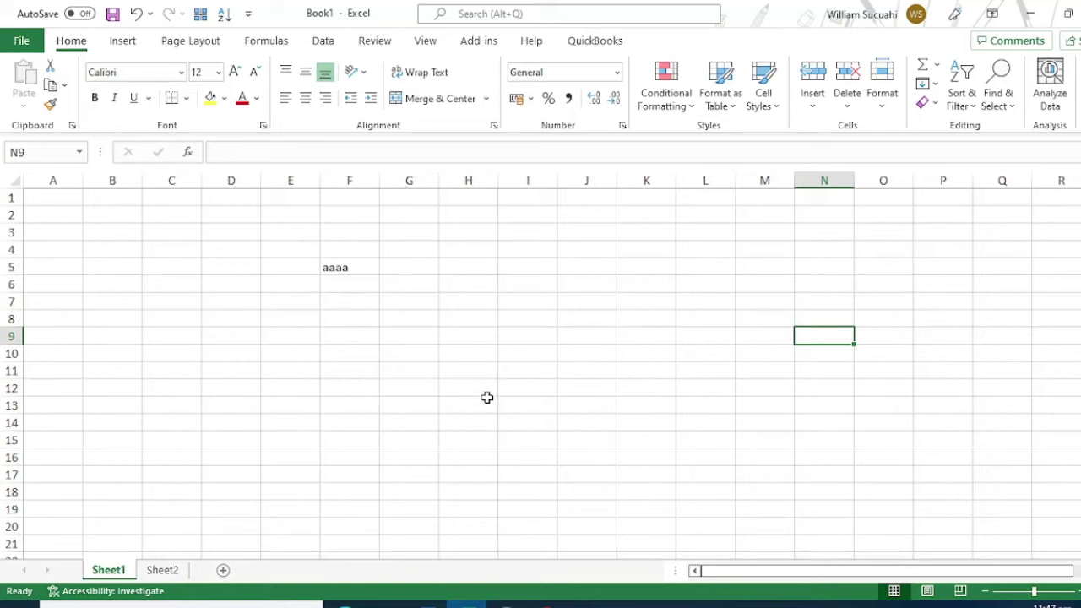
Turn on R1C1 reference style in the Formulas options and apply it.
left_click(22, 42)
left_click(51, 571)
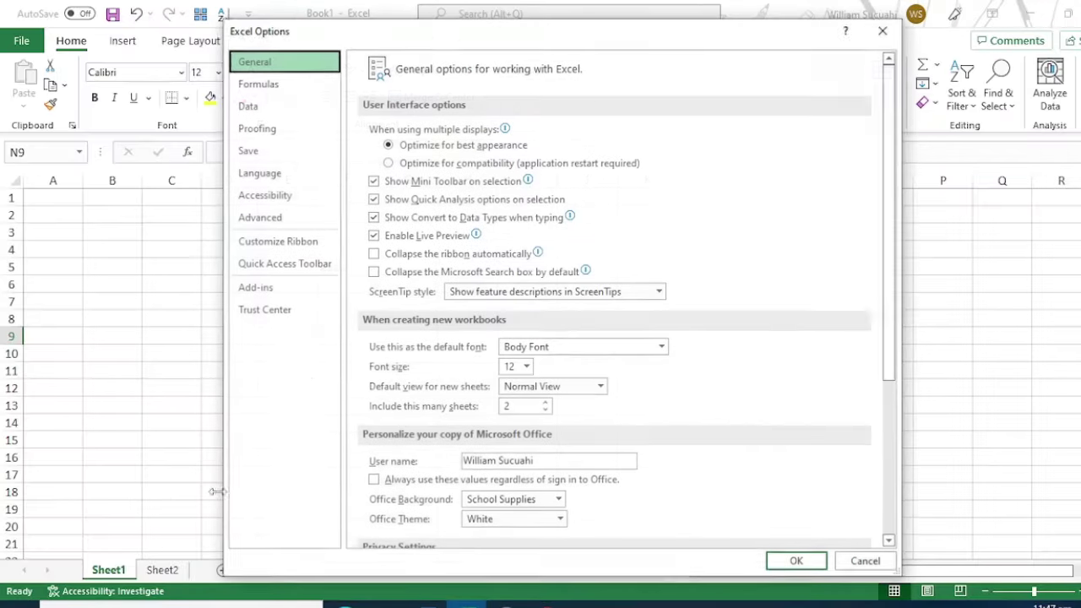
left_click(262, 85)
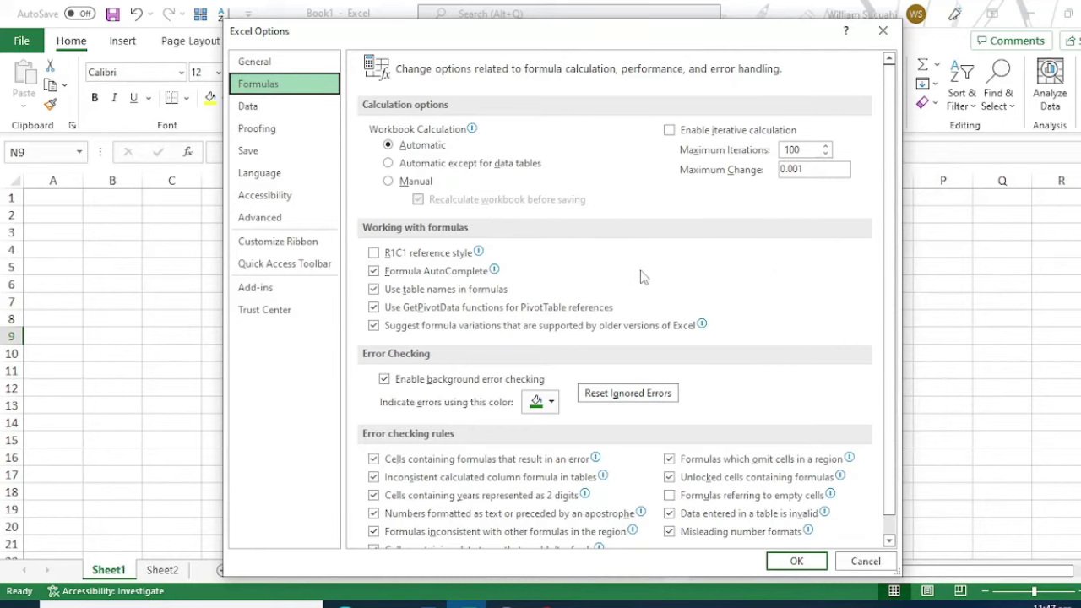
scroll(638, 270, "down", 1)
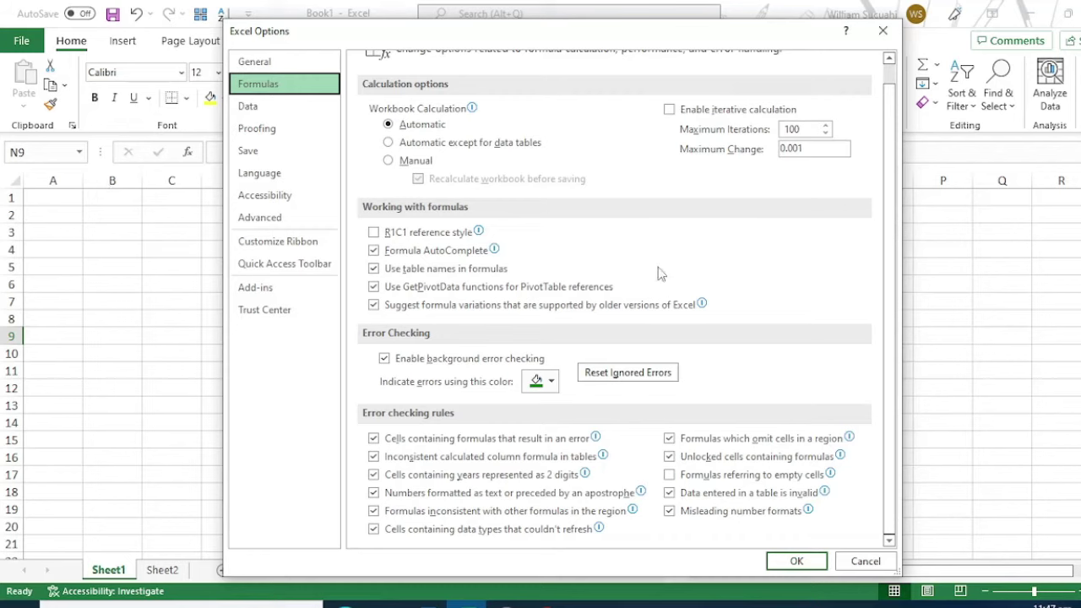
left_click(374, 235)
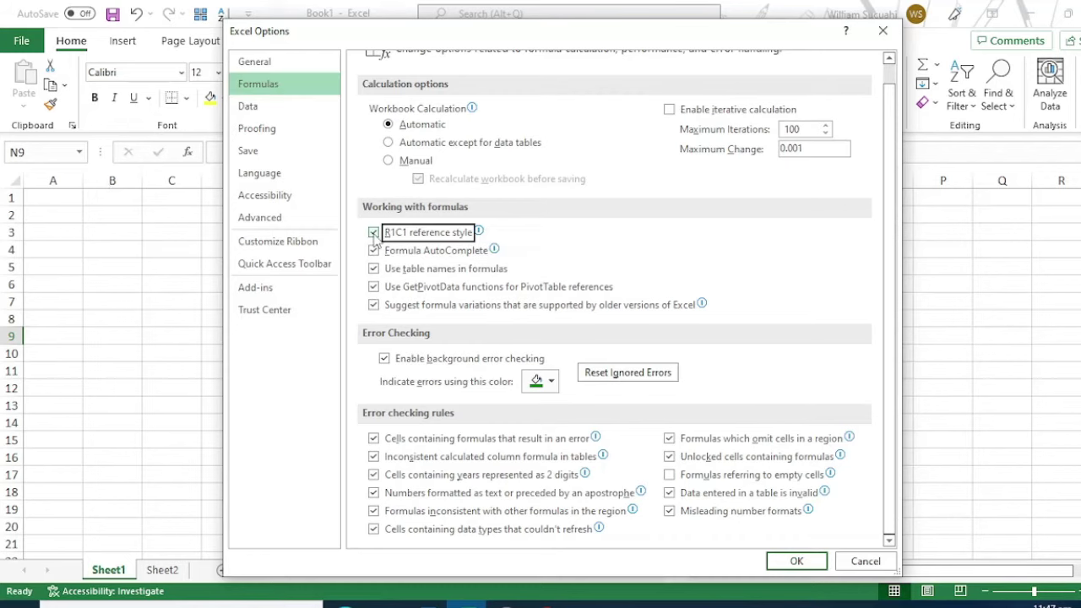
left_click(795, 564)
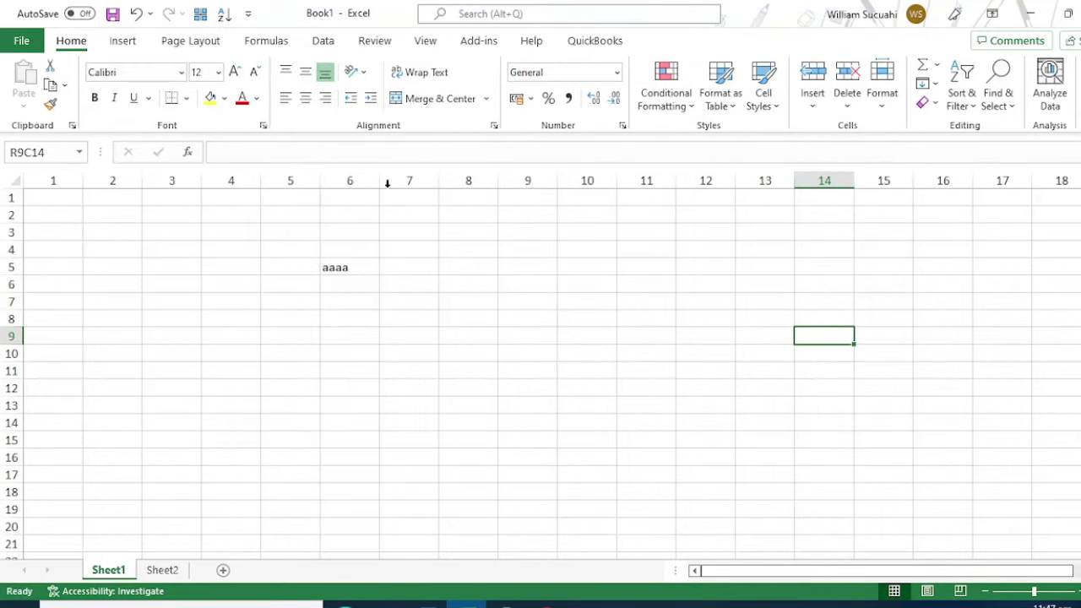
Uncheck R1C1 reference style on the Formulas page of Excel Options.
left_click(21, 40)
left_click(54, 572)
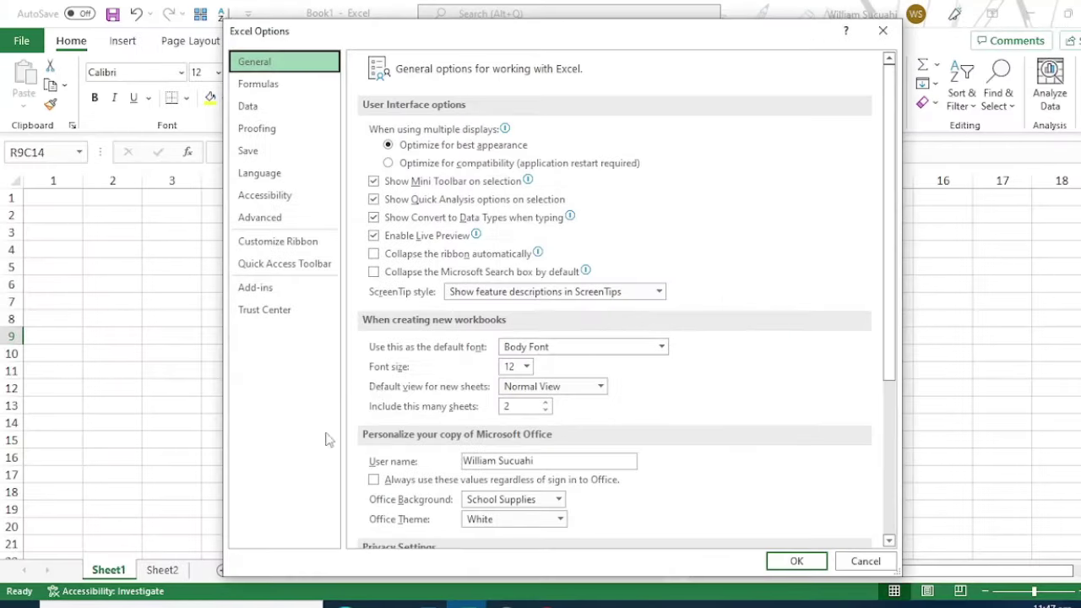
left_click(268, 88)
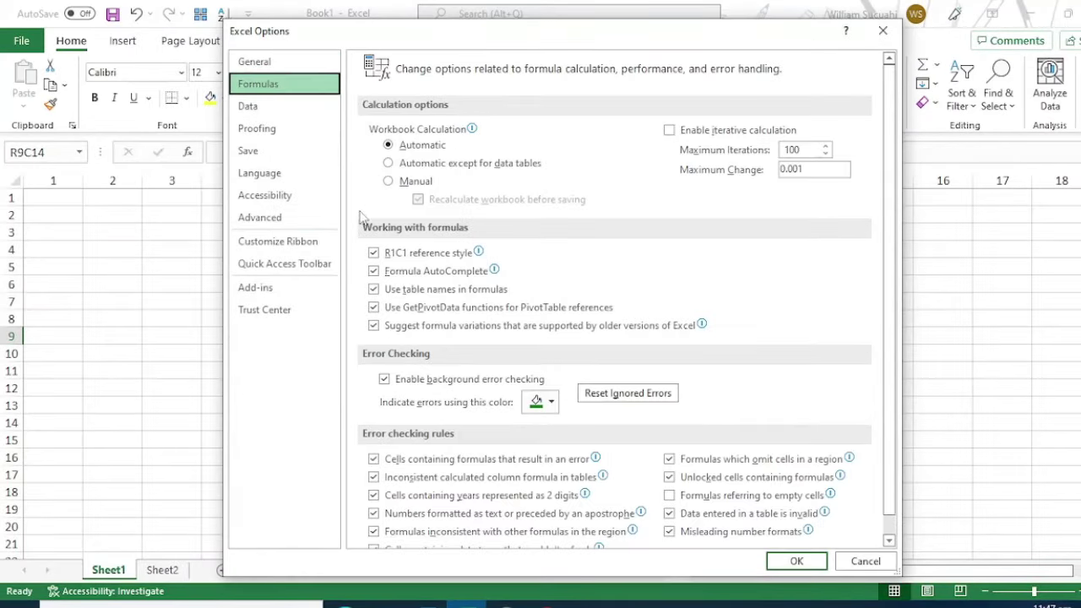
left_click(425, 261)
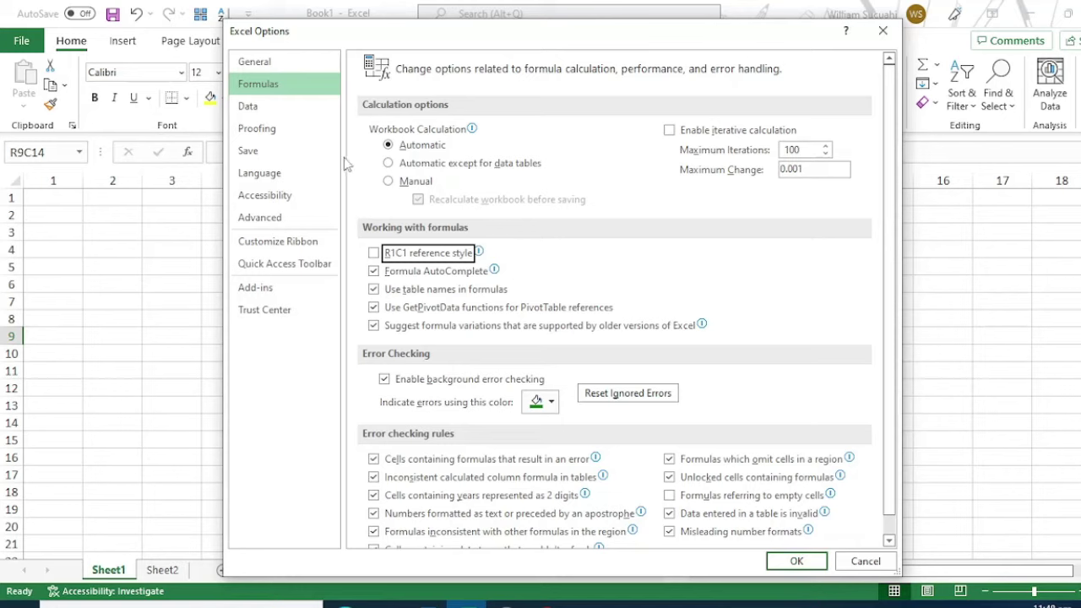
Move from the Data page to the Proofing page of Excel Options.
left_click(291, 108)
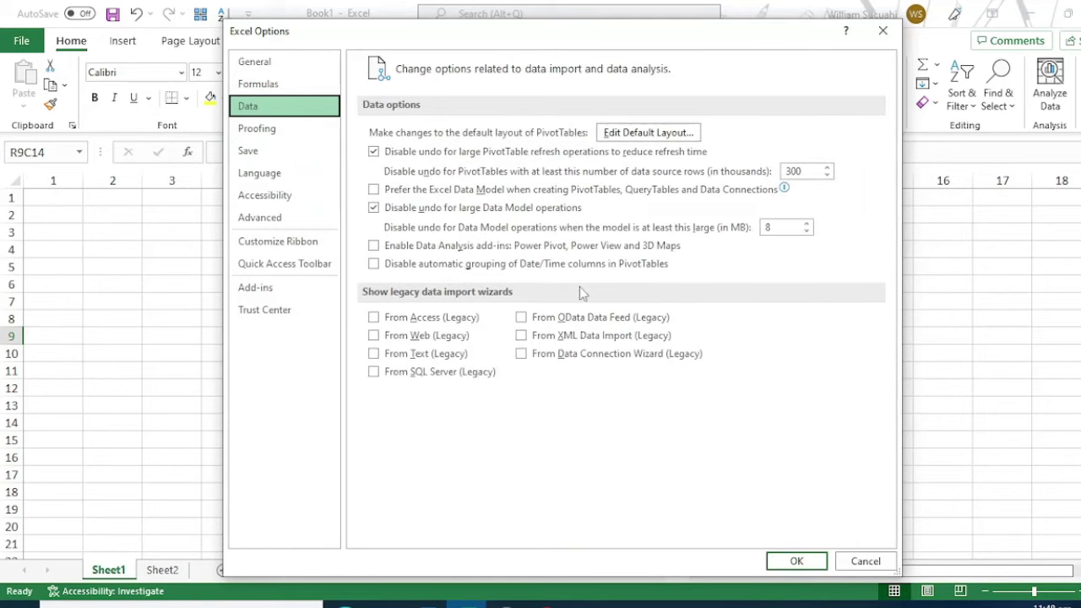
left_click(279, 131)
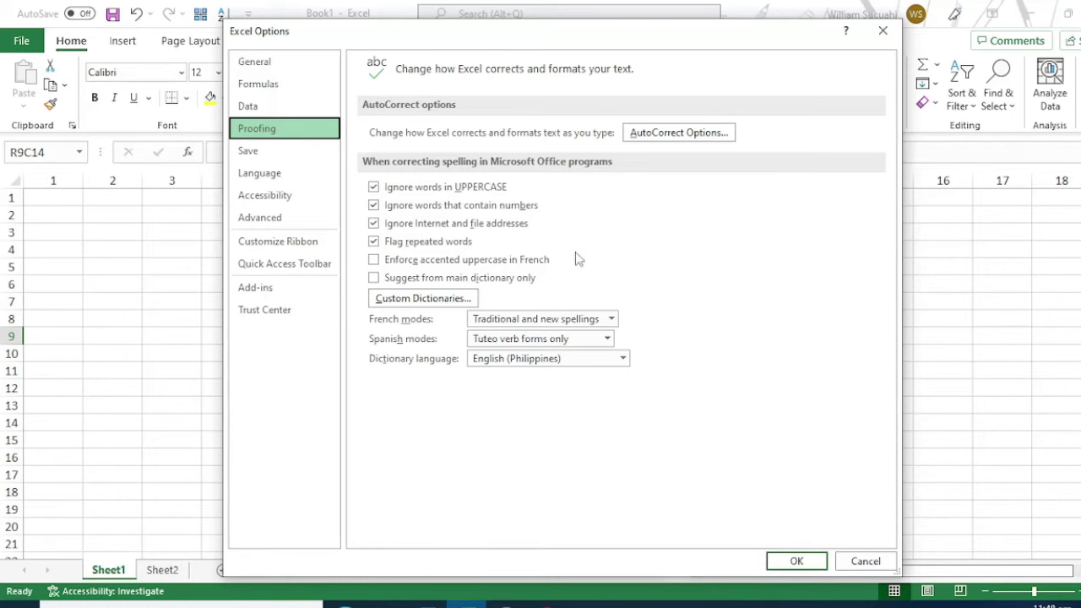
Review the Save page: Excel Workbook format, AutoRecover every 10 minutes, file location and cache settings.
left_click(270, 158)
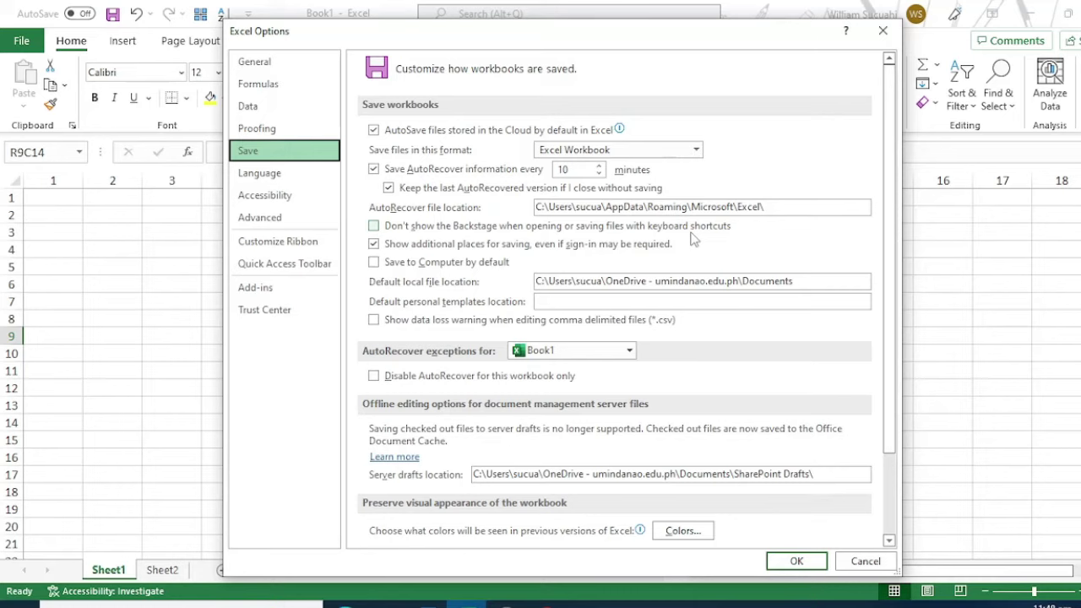
left_click(809, 209)
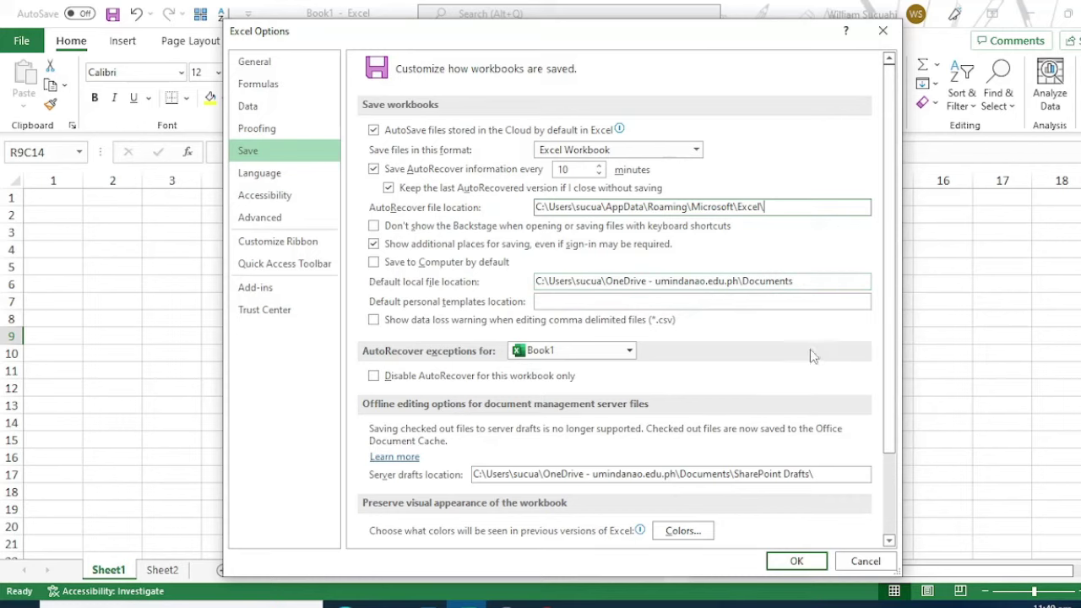
scroll(809, 338, "down", 1)
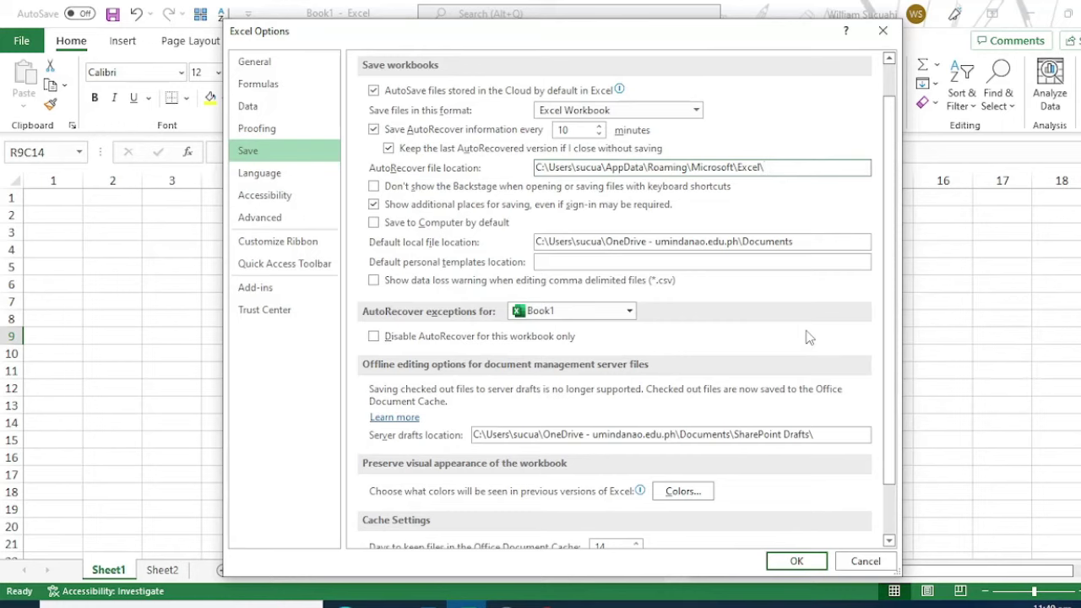
scroll(809, 338, "down", 2)
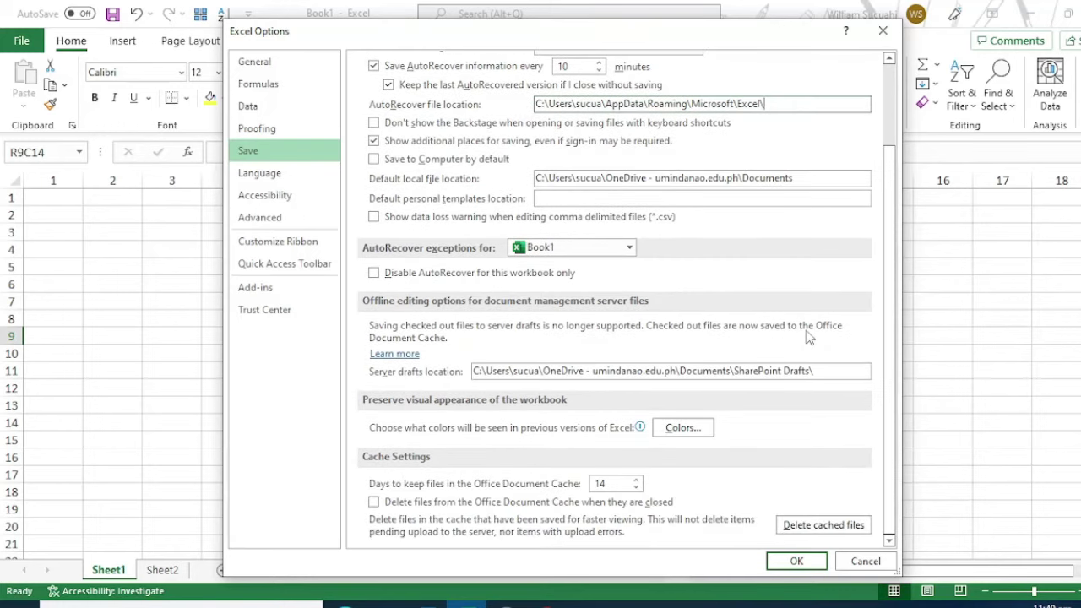
Look through the Language, Accessibility and Advanced pages, then accept with OK.
scroll(810, 338, "up", 3)
left_click(308, 183)
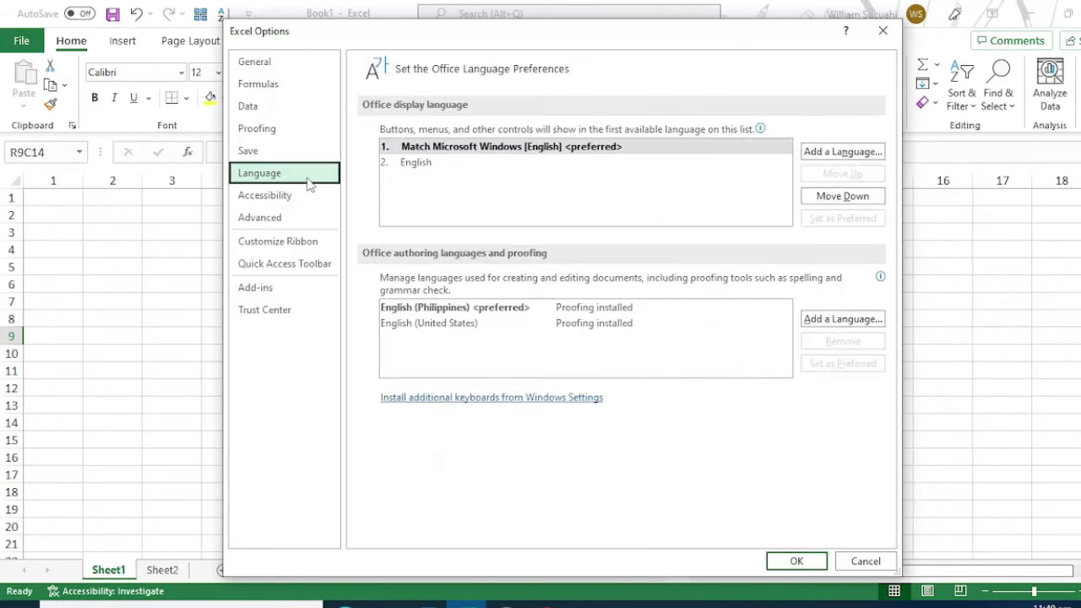
left_click(269, 201)
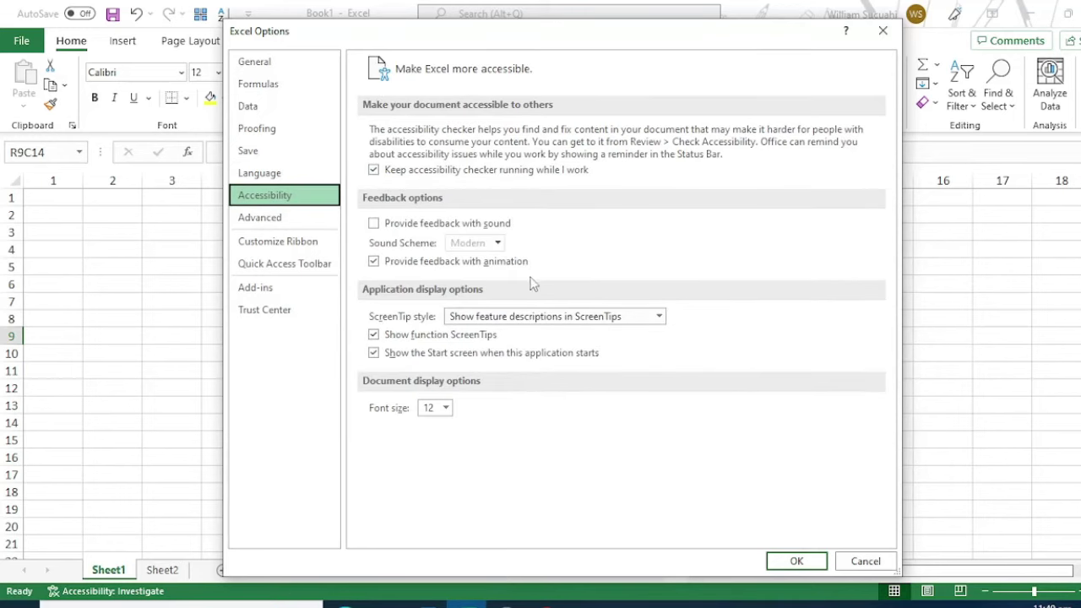
left_click(275, 224)
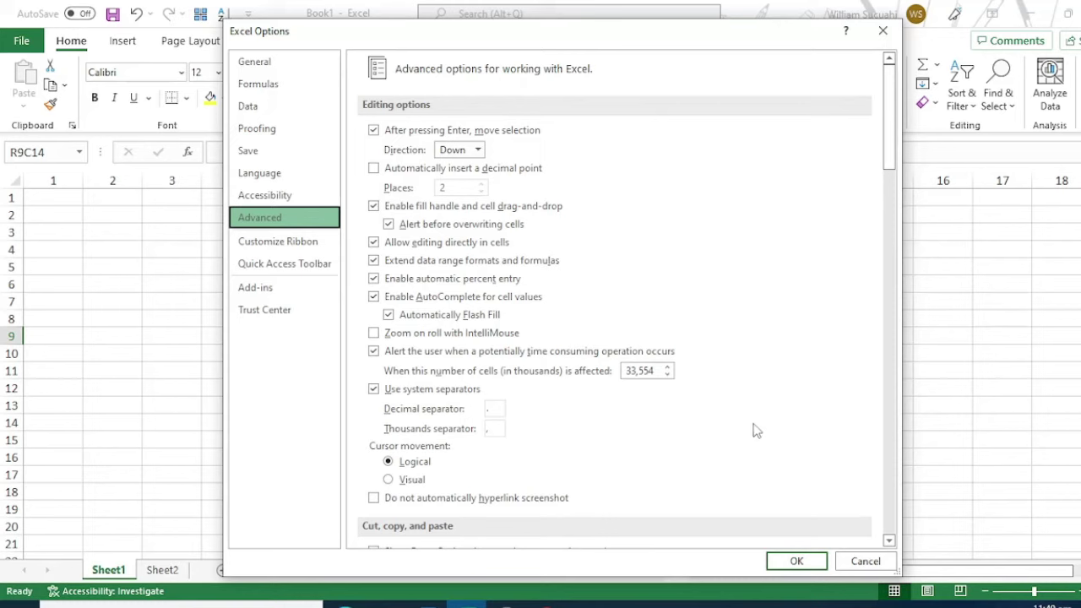
left_click(797, 562)
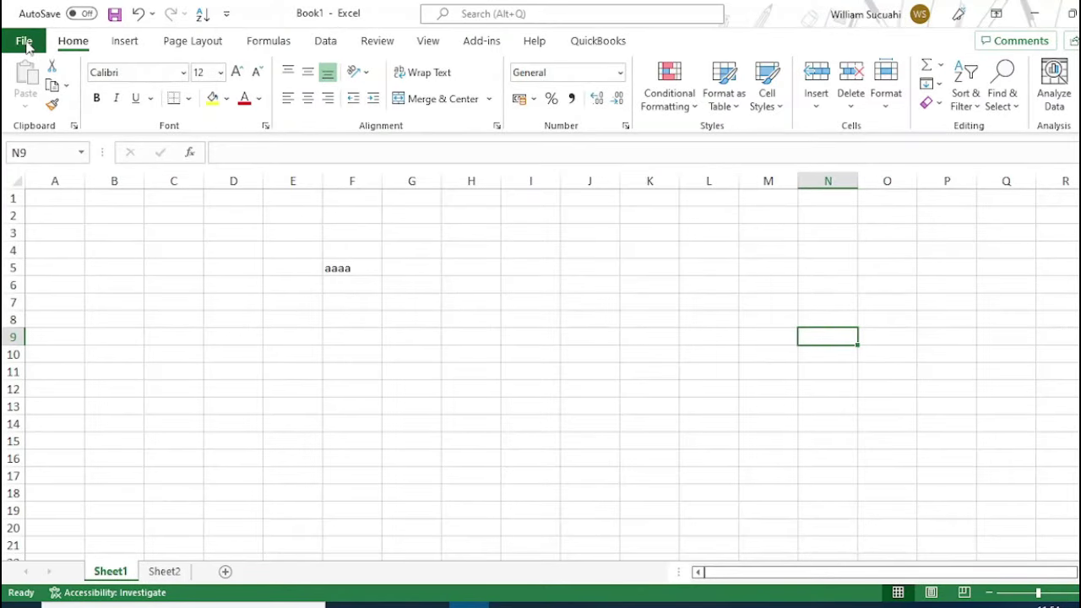
Reopen Excel Options from the File menu and move the dialog up and left.
left_click(25, 44)
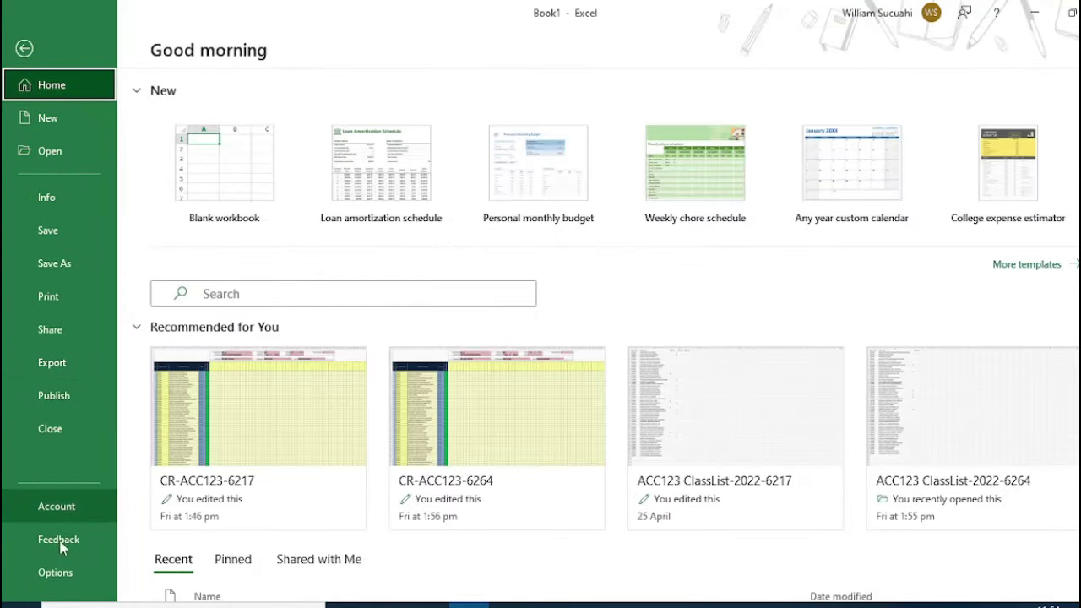
left_click(55, 573)
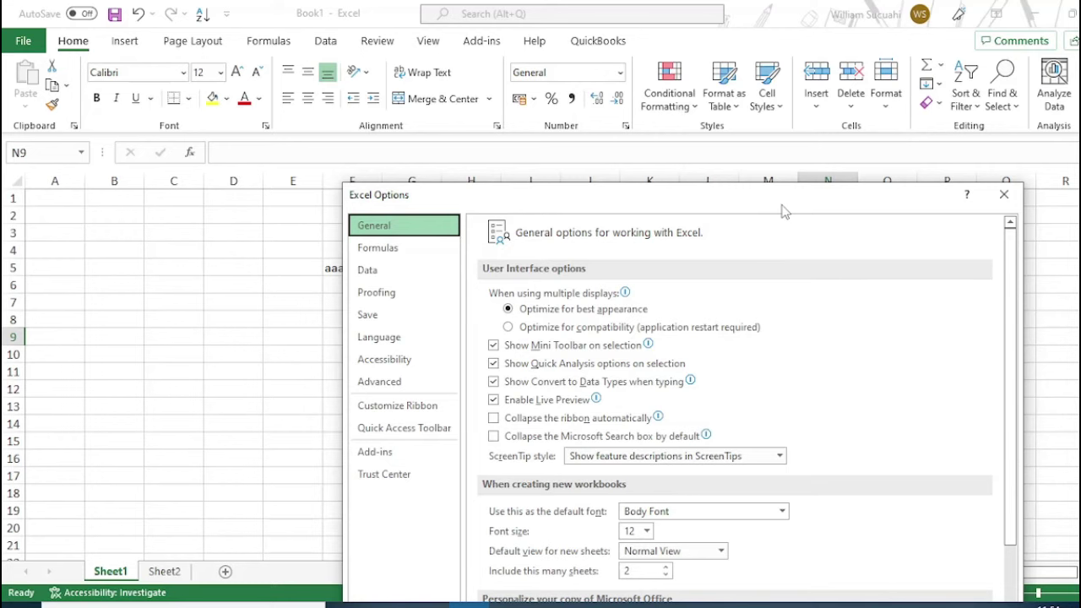
left_click_drag(782, 212, 727, 64)
In Customize the Ribbon, list Commands Not in the Ribbon and scroll down to Select Visible Cells.
left_click(353, 267)
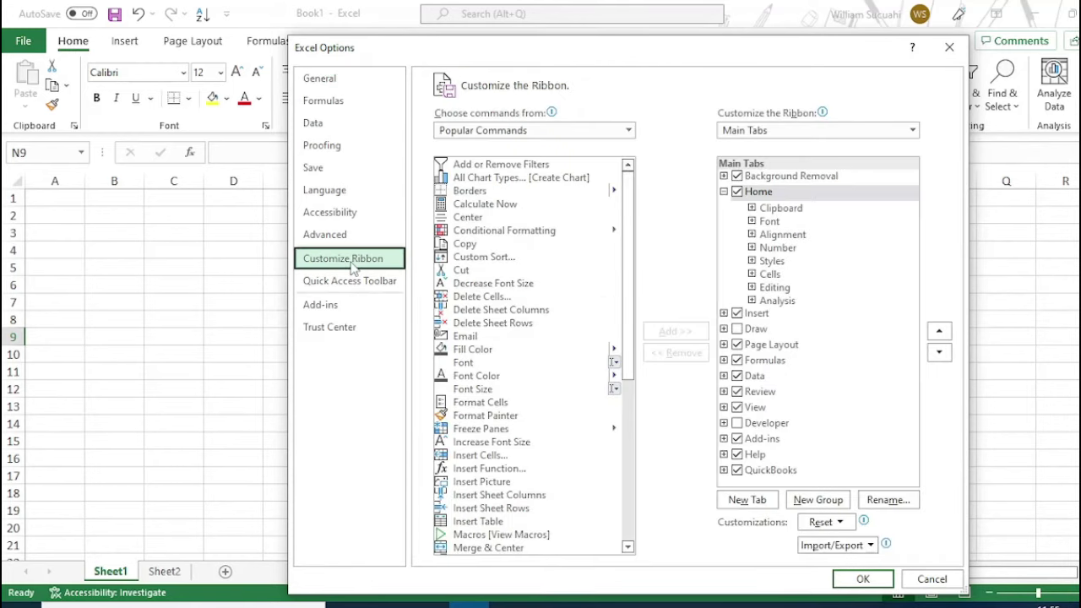
left_click(628, 132)
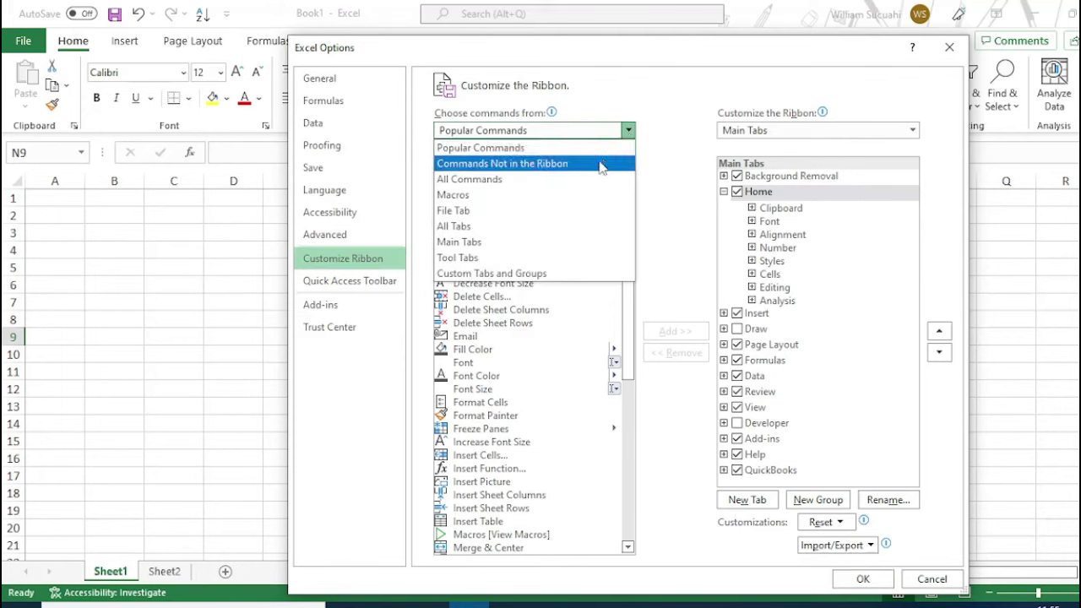
left_click(522, 167)
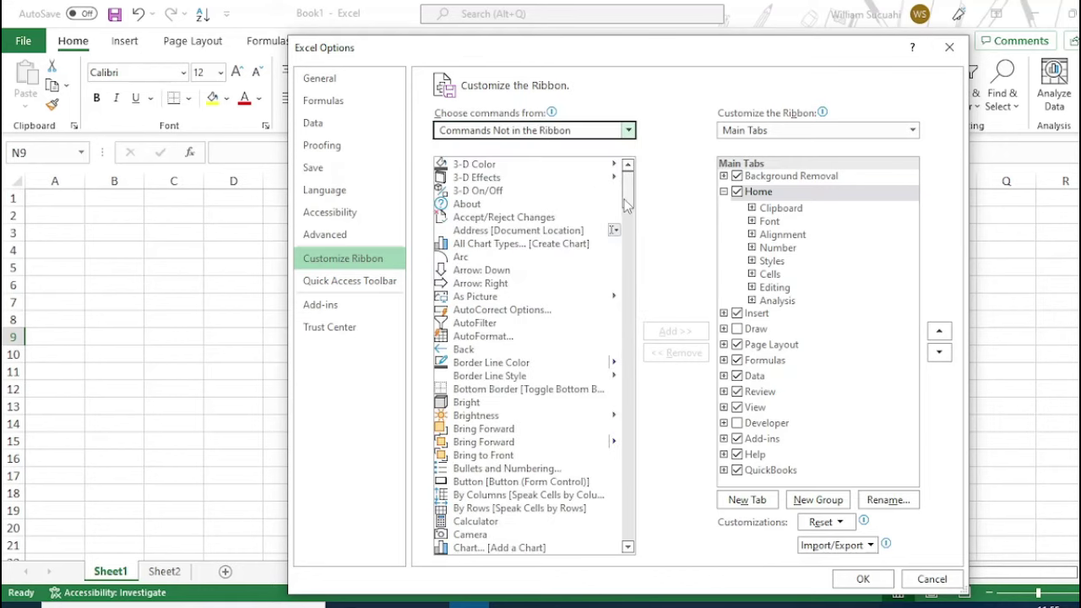
mouse_move(628, 195)
left_mouse_down()
mouse_move(626, 493)
mouse_move(625, 477)
left_mouse_up()
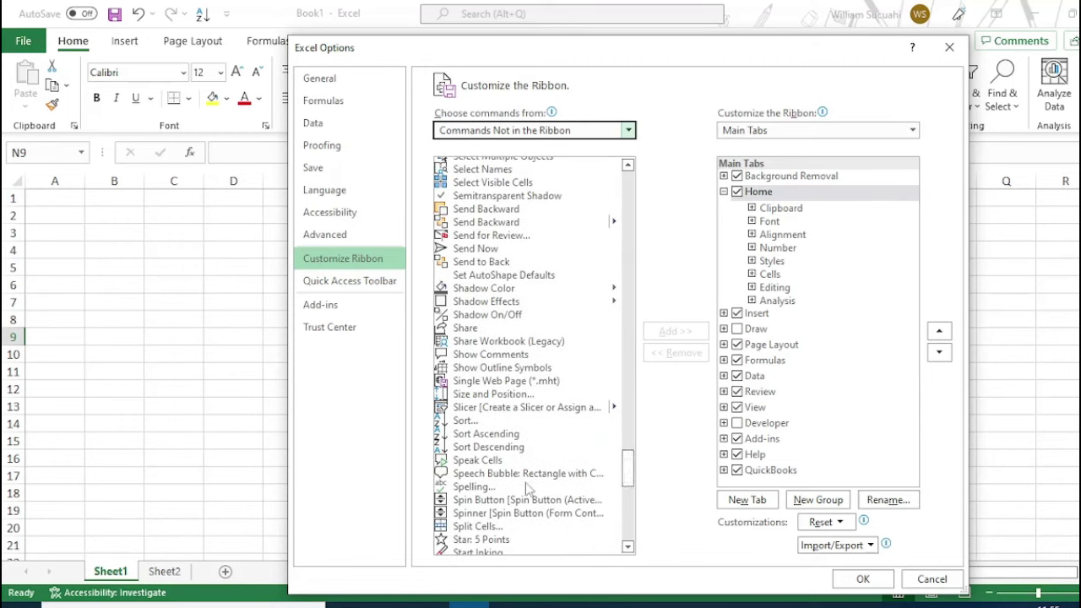
mouse_move(630, 477)
left_mouse_down()
mouse_move(632, 496)
mouse_move(628, 460)
left_mouse_up()
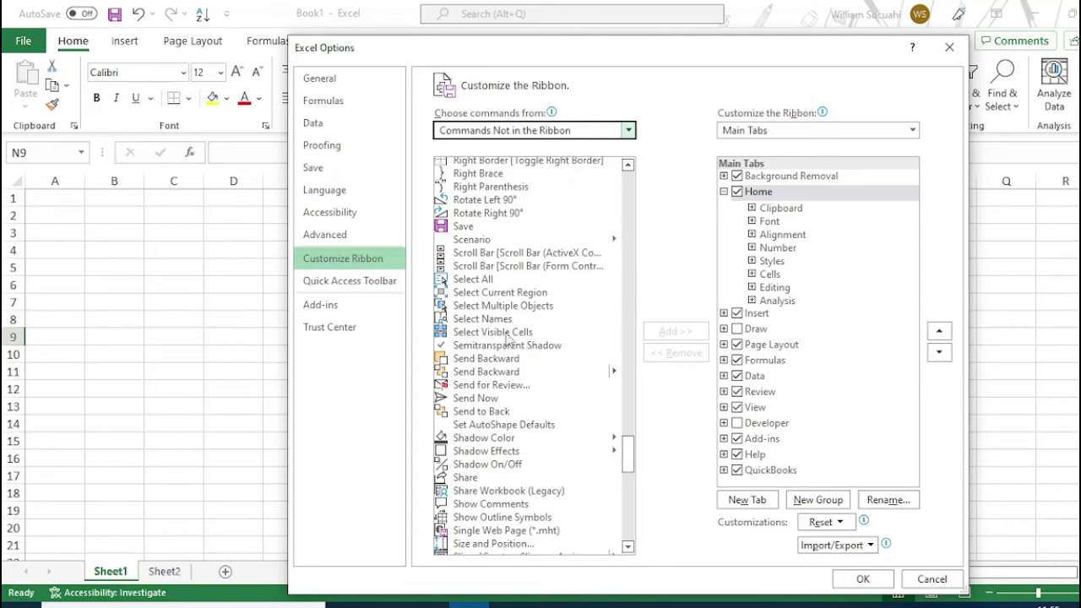
Add a Home-tab custom group named 'Other Commands' containing Select Visible Cells, then confirm with OK.
left_click(508, 337)
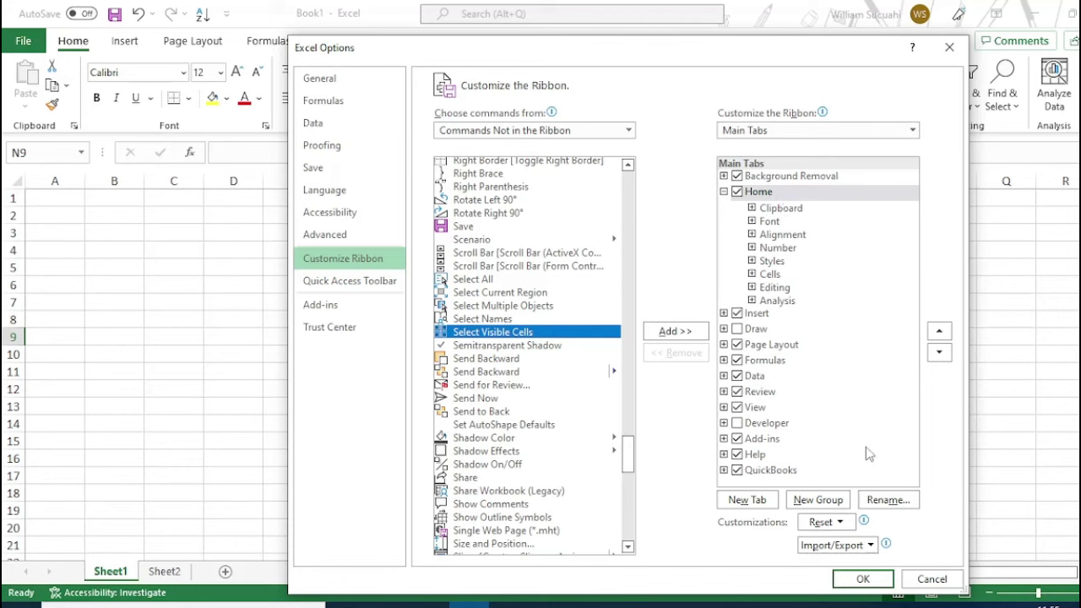
left_click(817, 500)
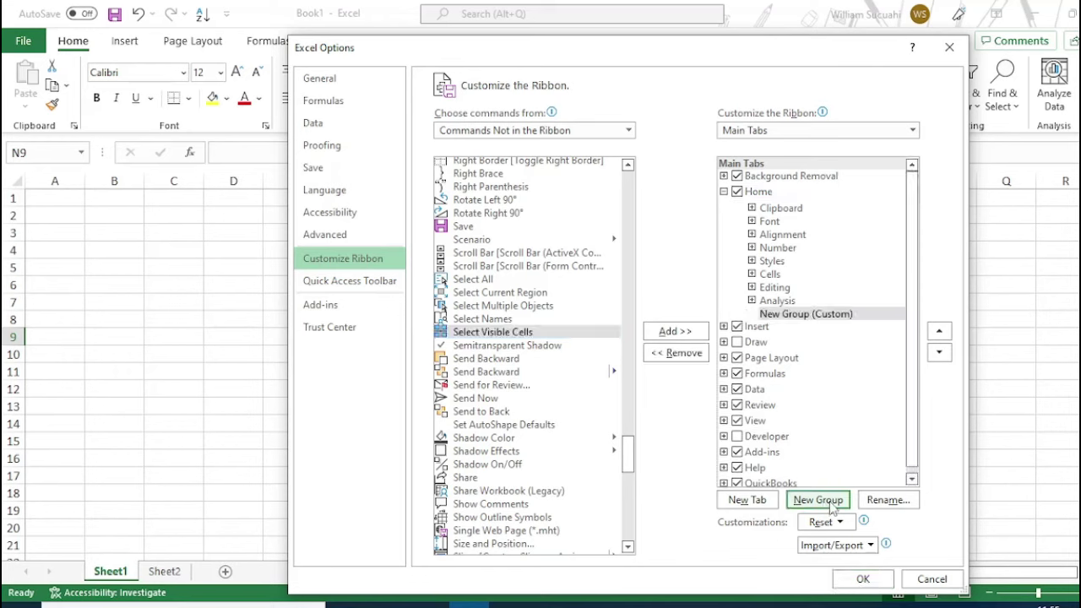
left_click(889, 500)
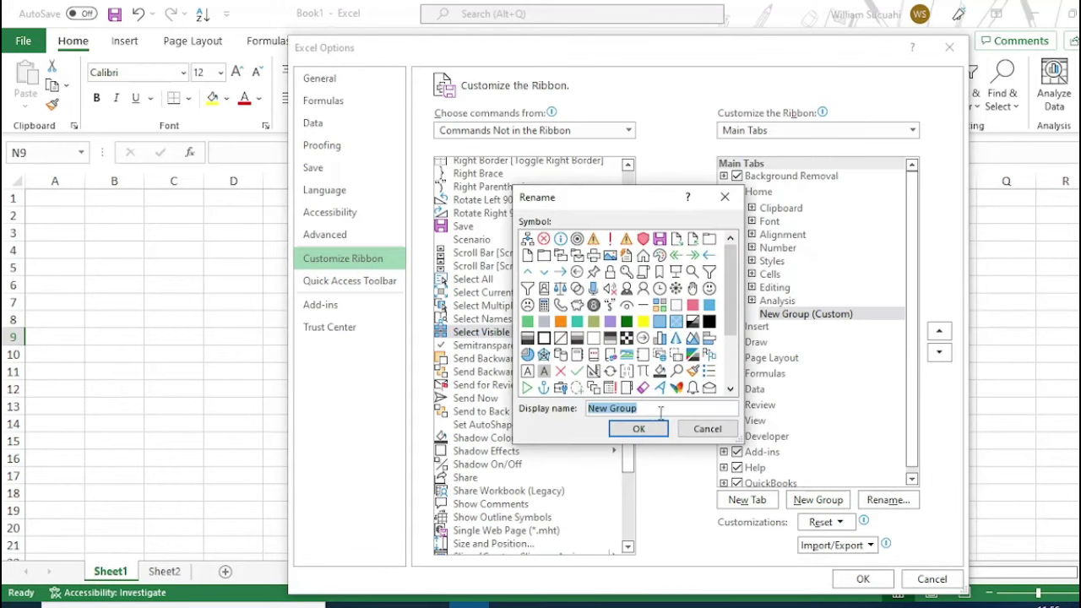
type("O")
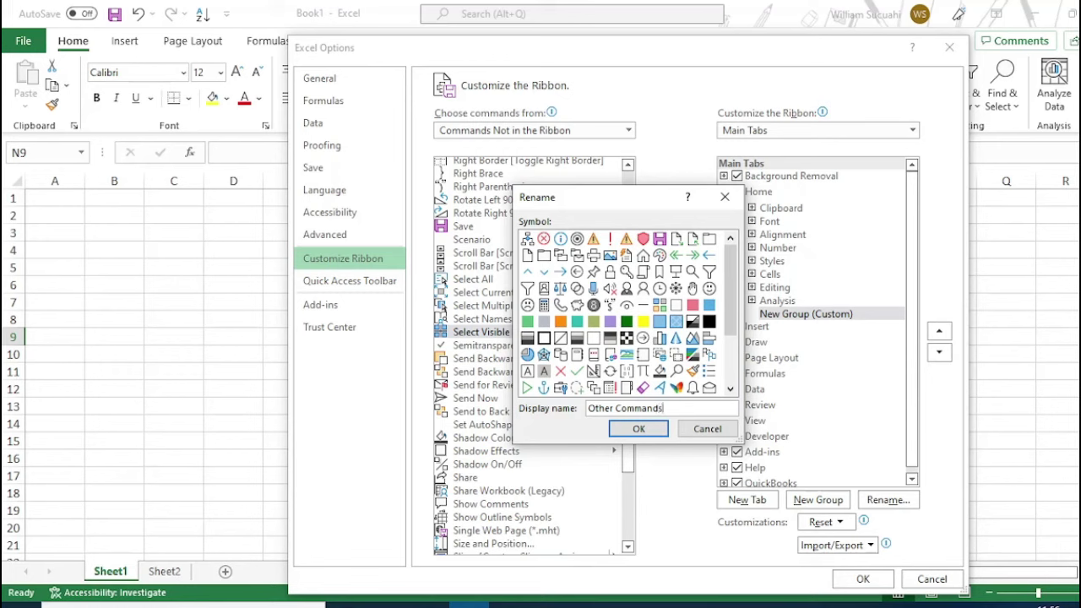
type("ther Commands")
left_click(638, 429)
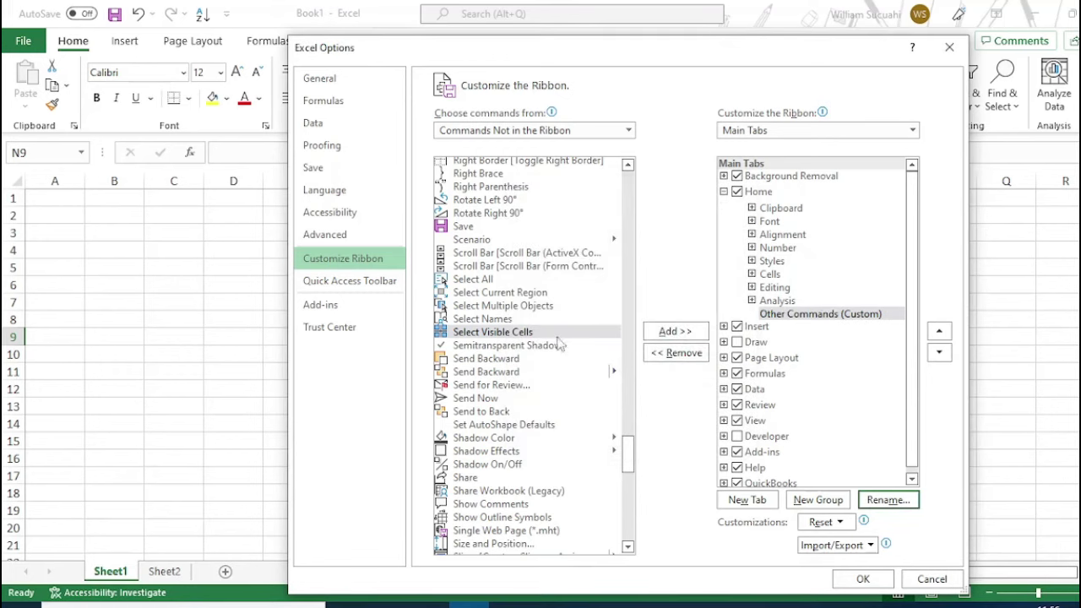
left_click(676, 332)
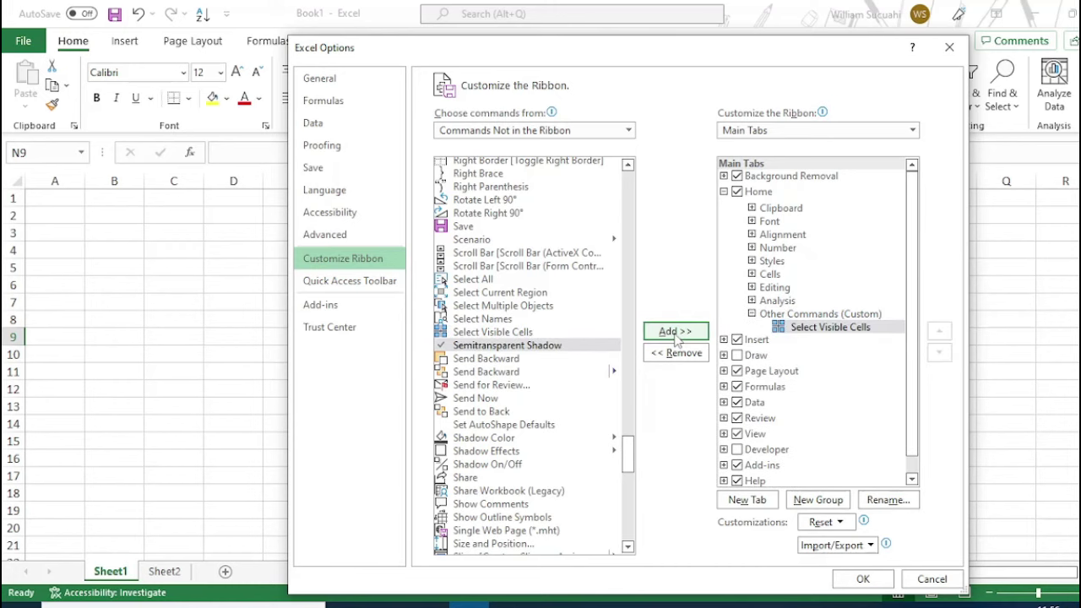
left_click(862, 578)
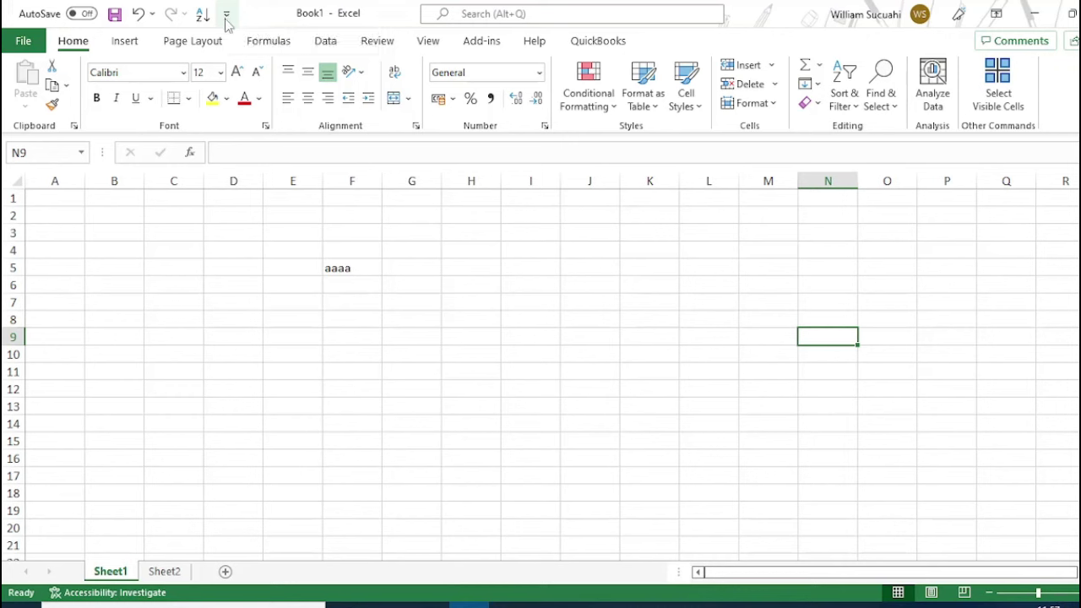
Tick Quick Print in the Customize Quick Access Toolbar list, then reopen that list.
left_click(226, 14)
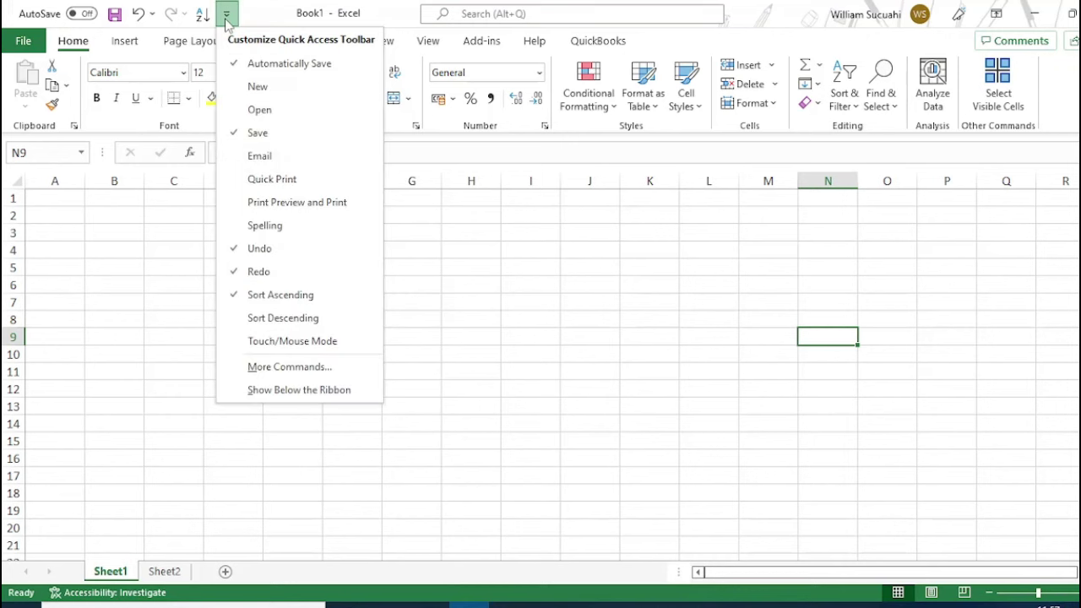
left_click(272, 180)
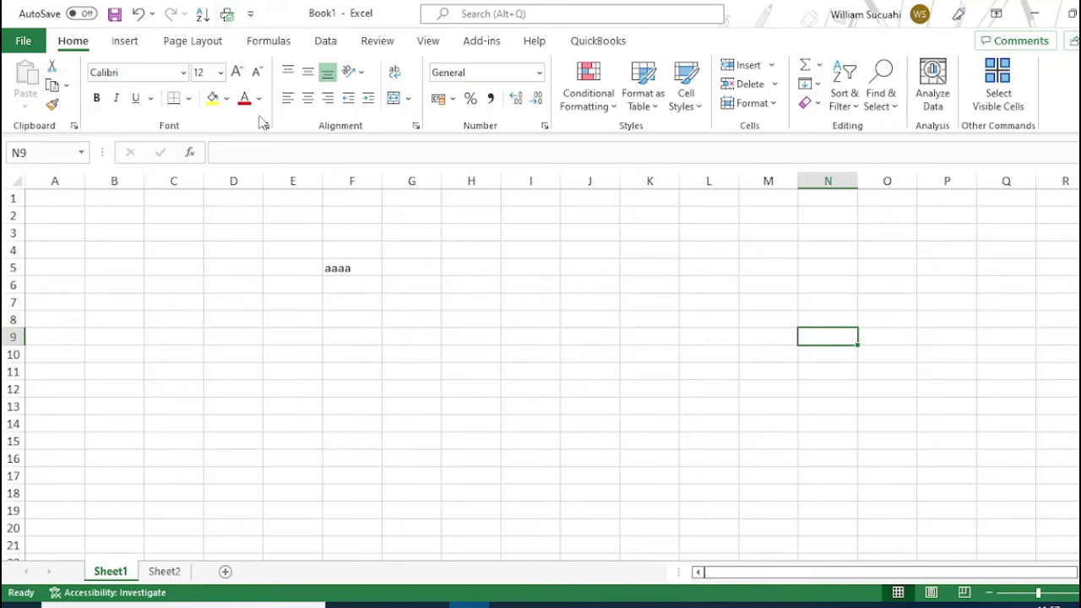
left_click(251, 15)
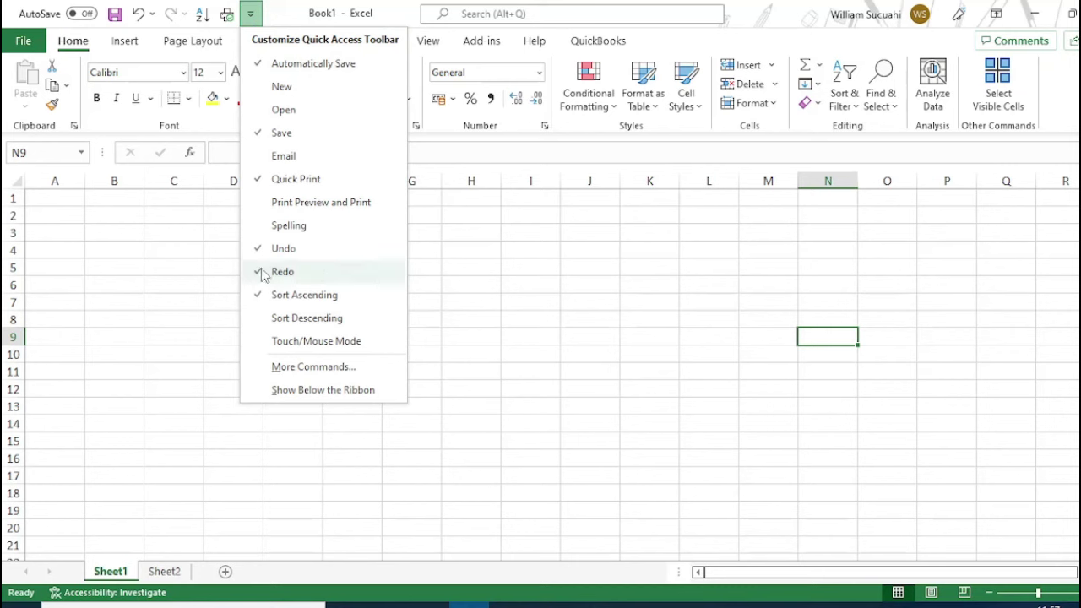
Through More Commands, add Select Visible Cells from Commands Not in the Ribbon to the toolbar, then OK.
left_click(314, 369)
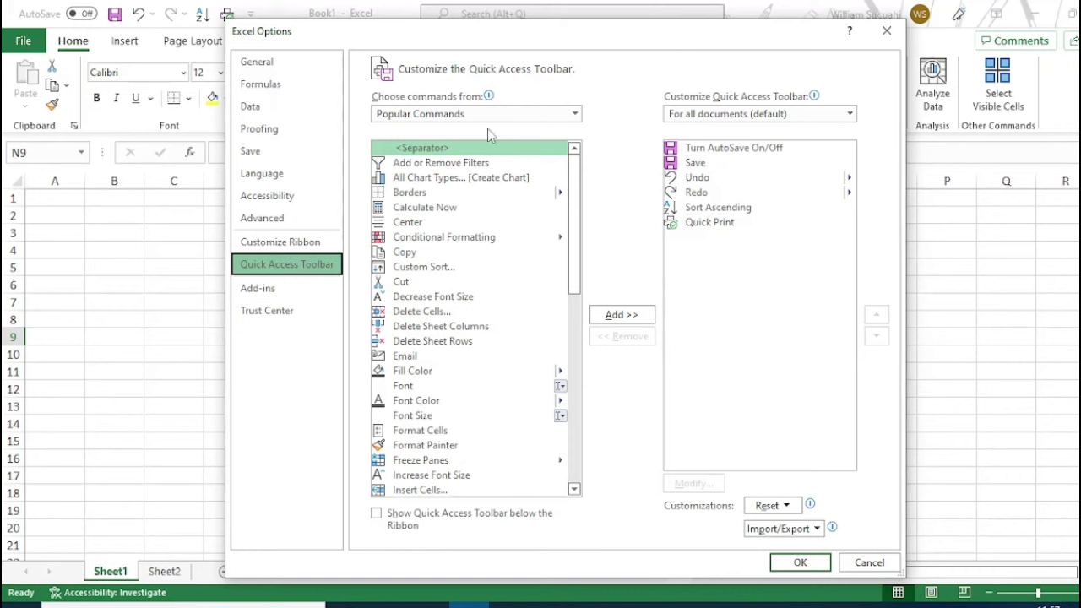
left_click(574, 113)
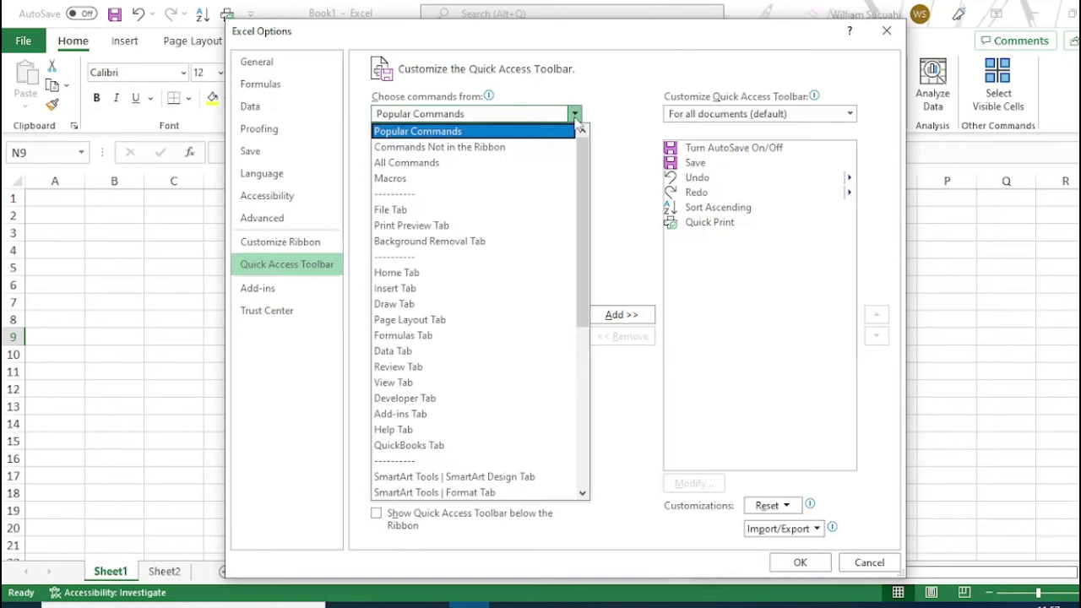
left_click(575, 113)
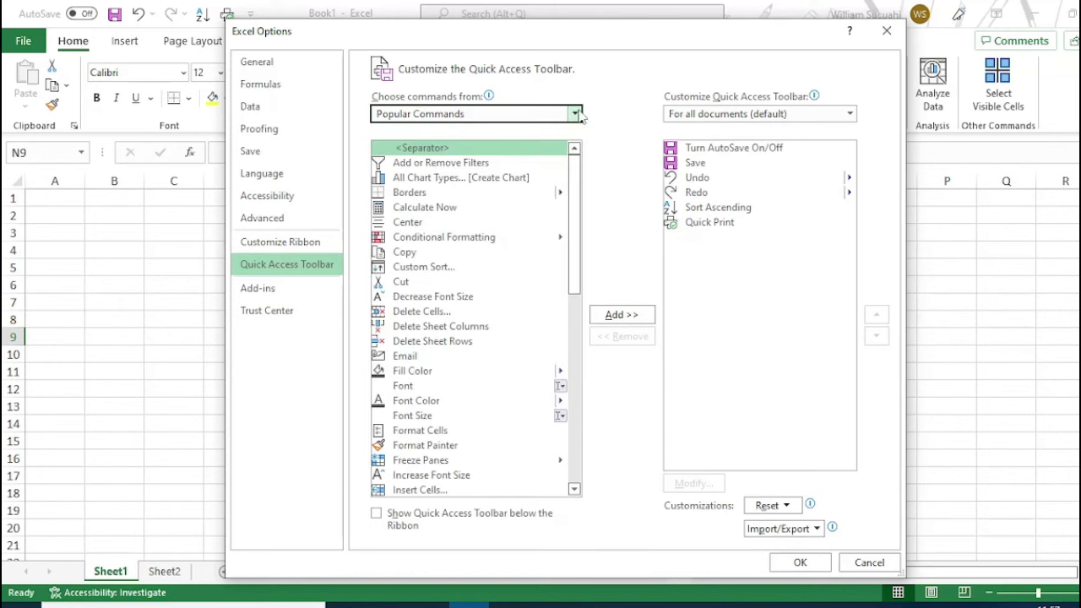
left_click(577, 117)
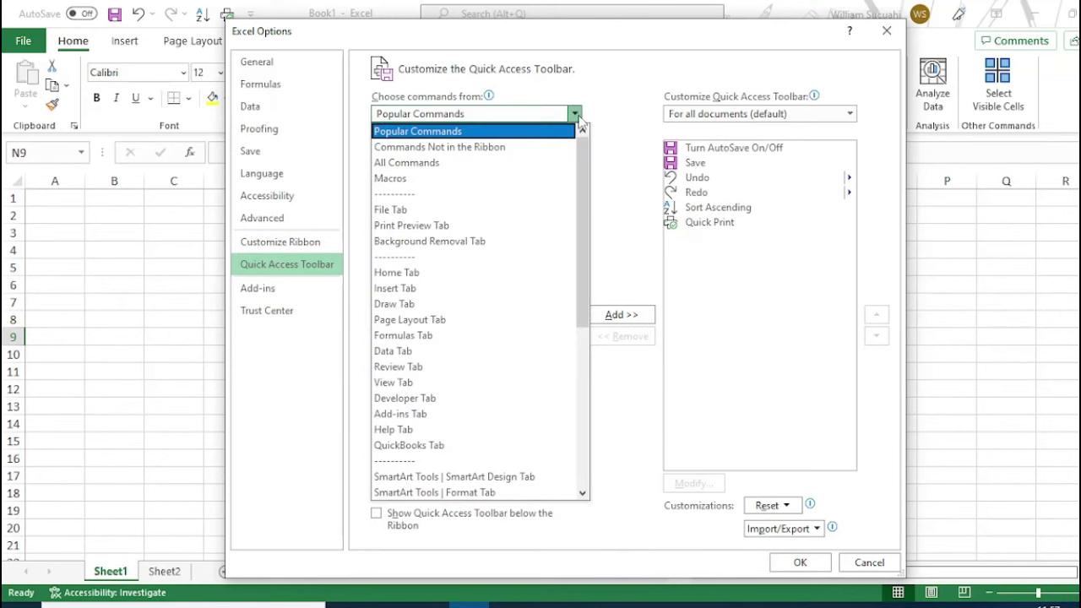
left_click(530, 148)
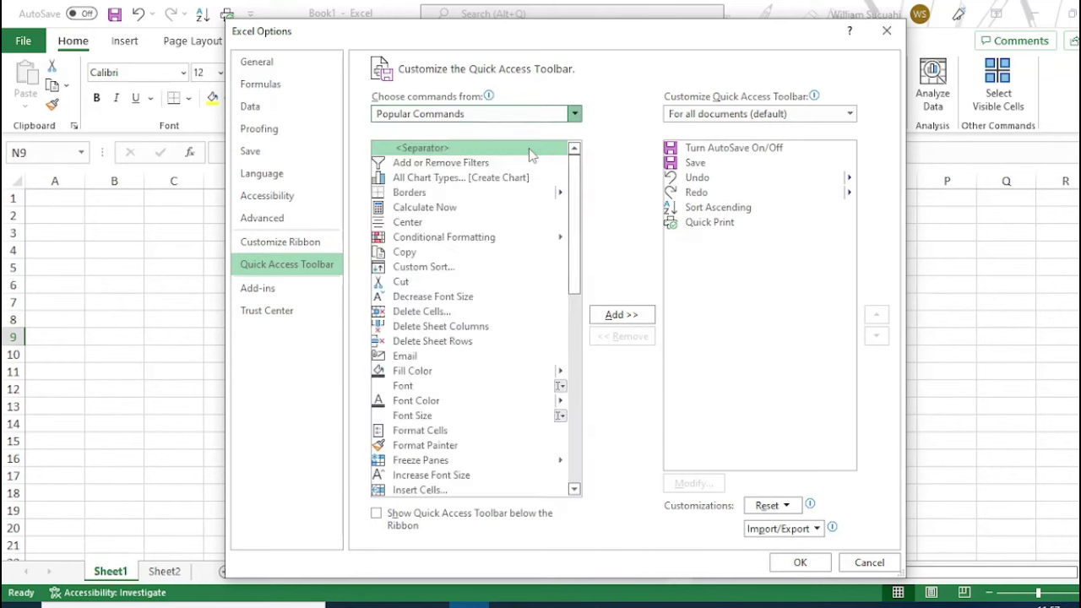
left_click_drag(574, 178, 579, 407)
scroll(577, 409, "down", 2)
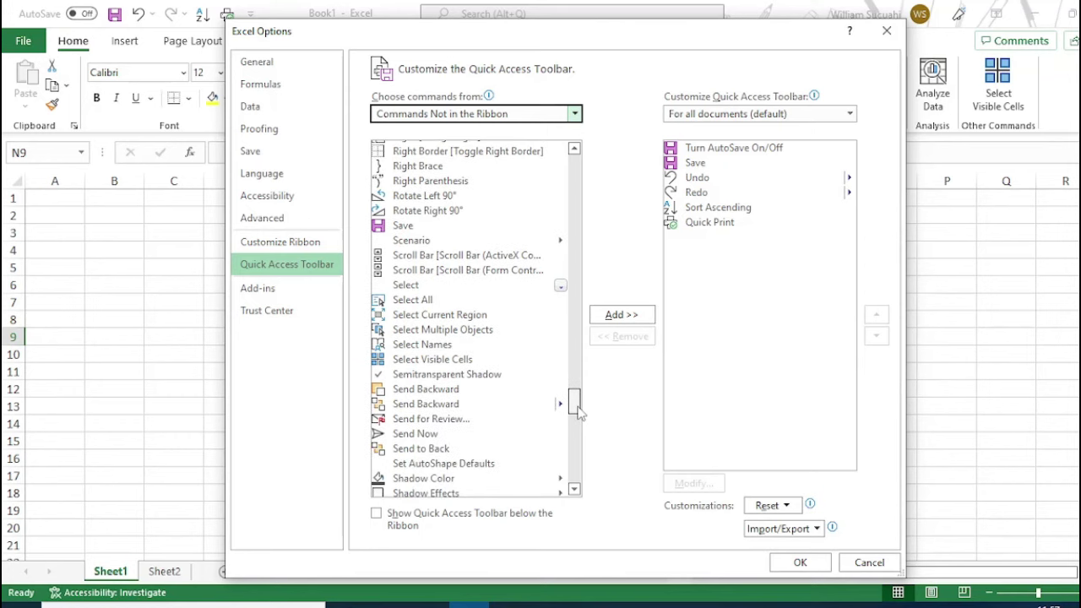
left_click(465, 363)
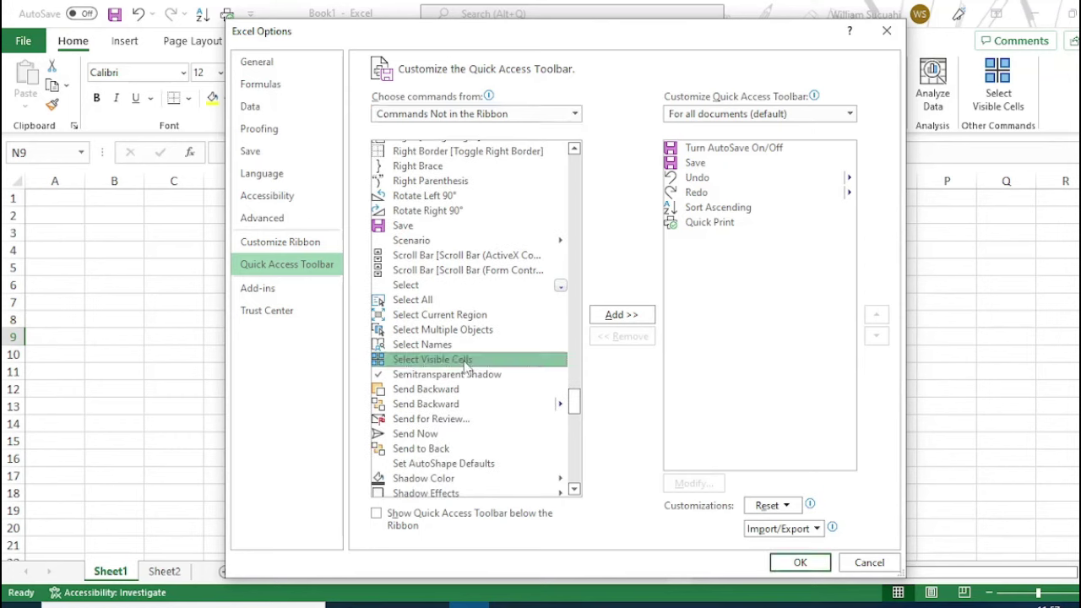
left_click(621, 316)
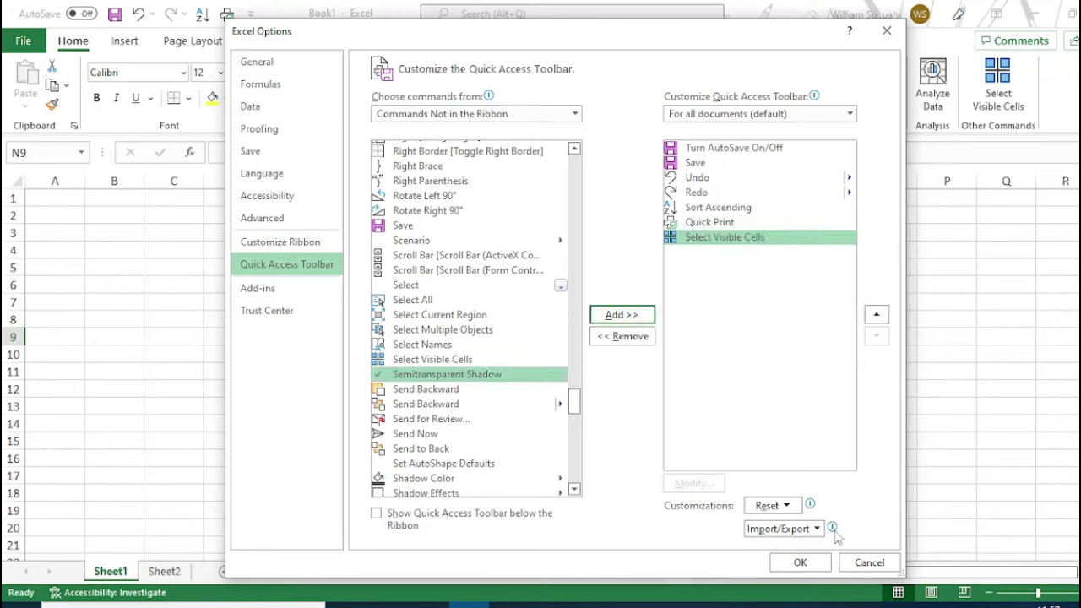
left_click(827, 563)
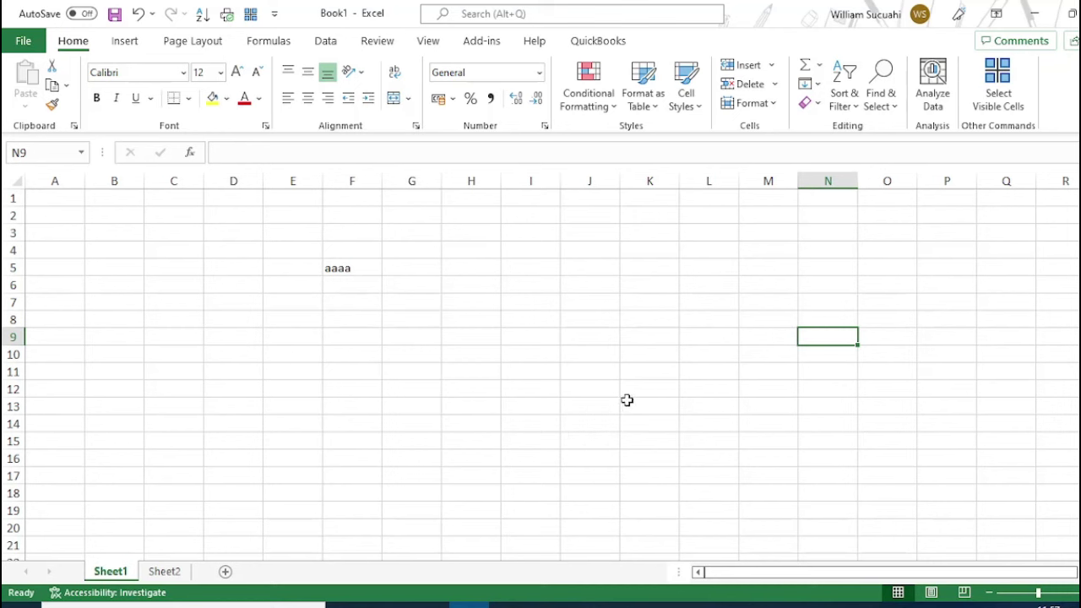
left_click(437, 338)
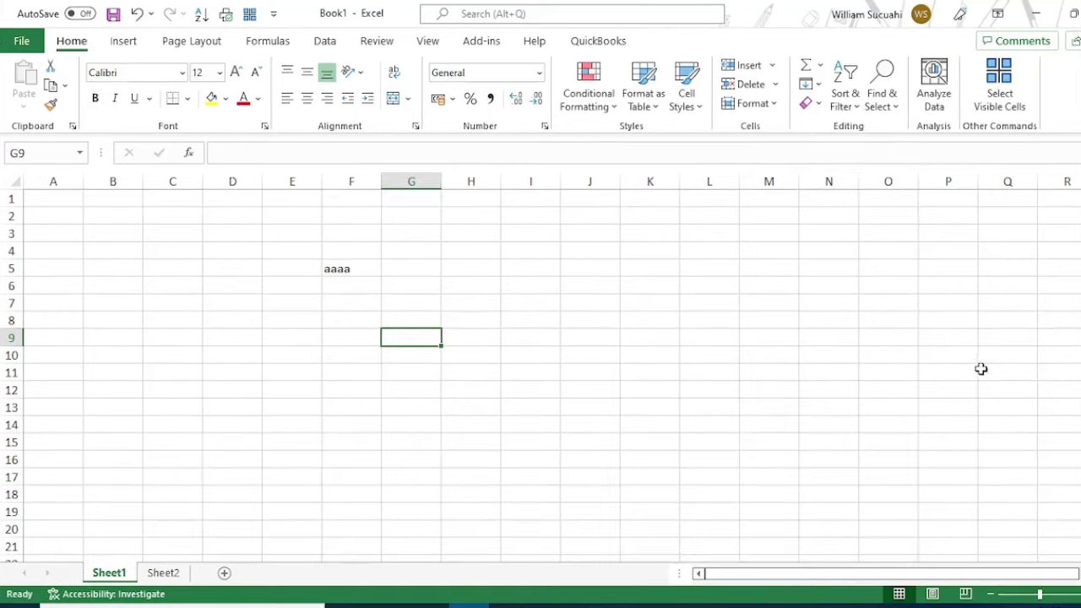